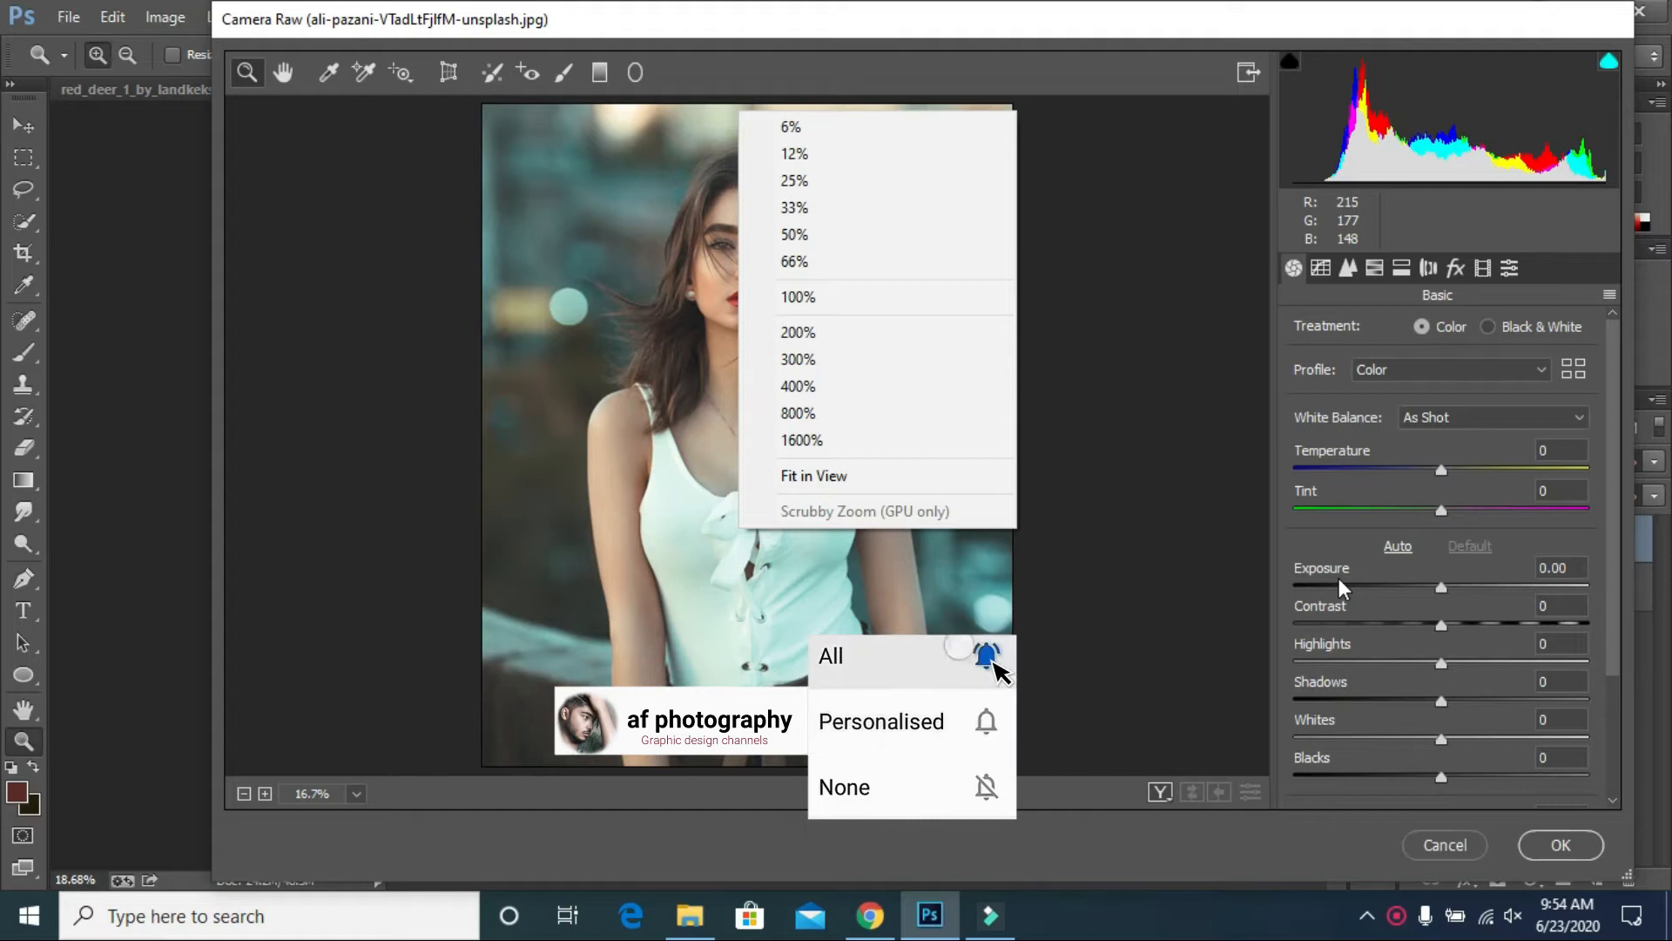
Set the basic tone adjustments to Exposure +0.15, Highlights -63, Shadows +52 and Whites +23
left_click_drag(1446, 587, 1449, 583)
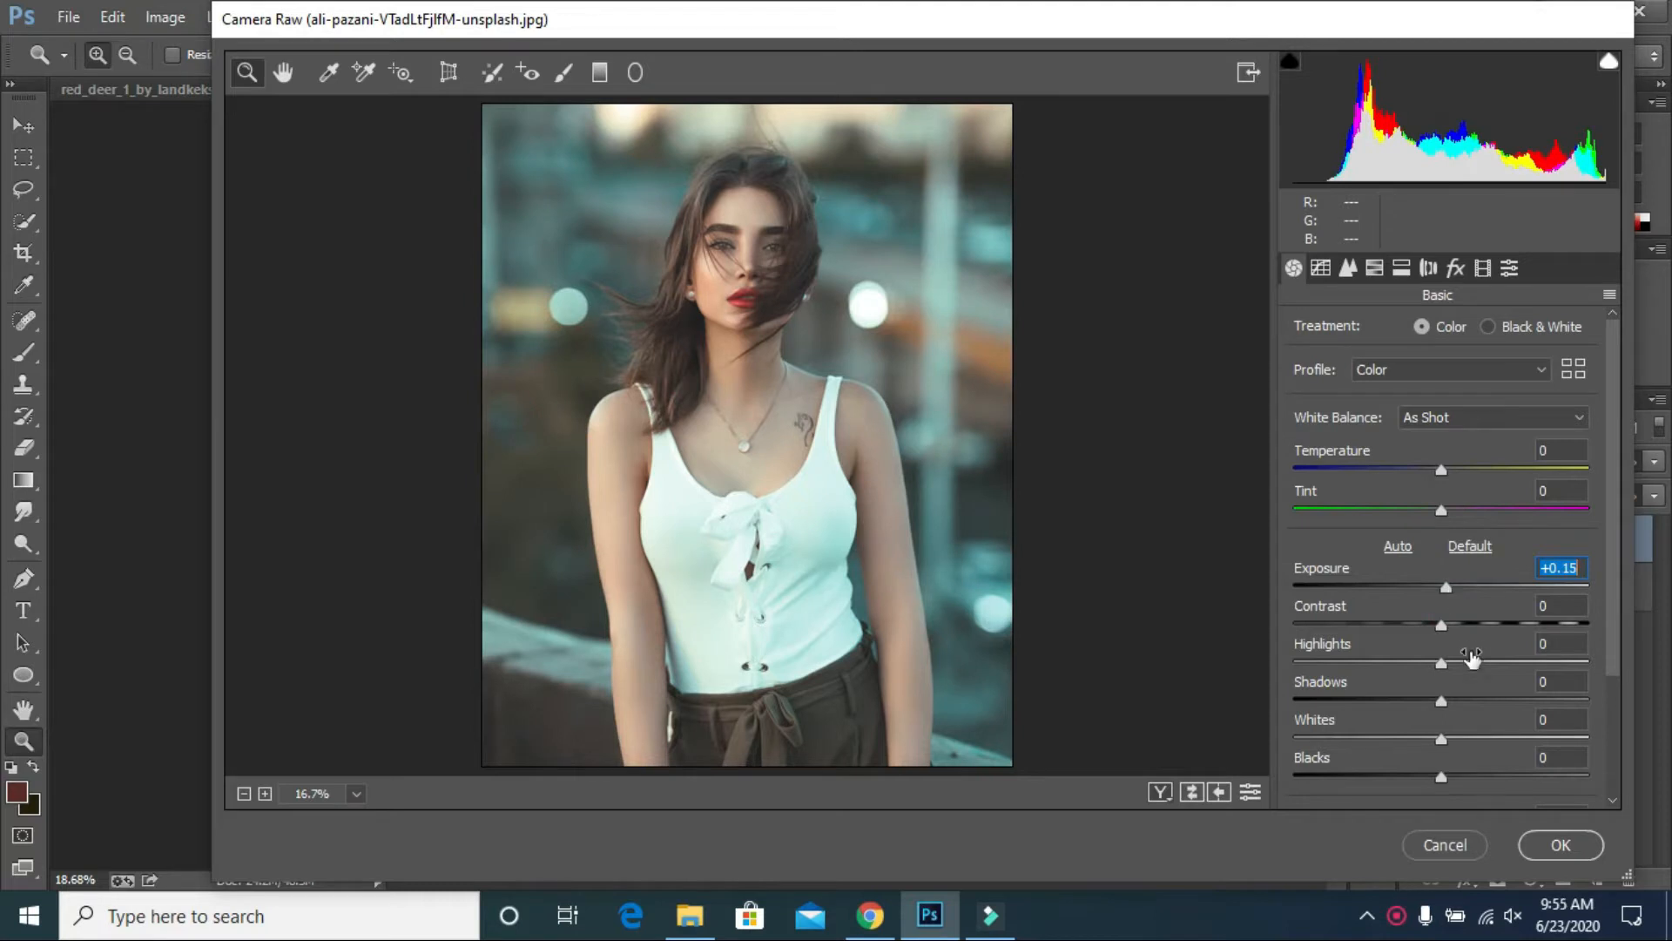
left_click_drag(1442, 663, 1350, 667)
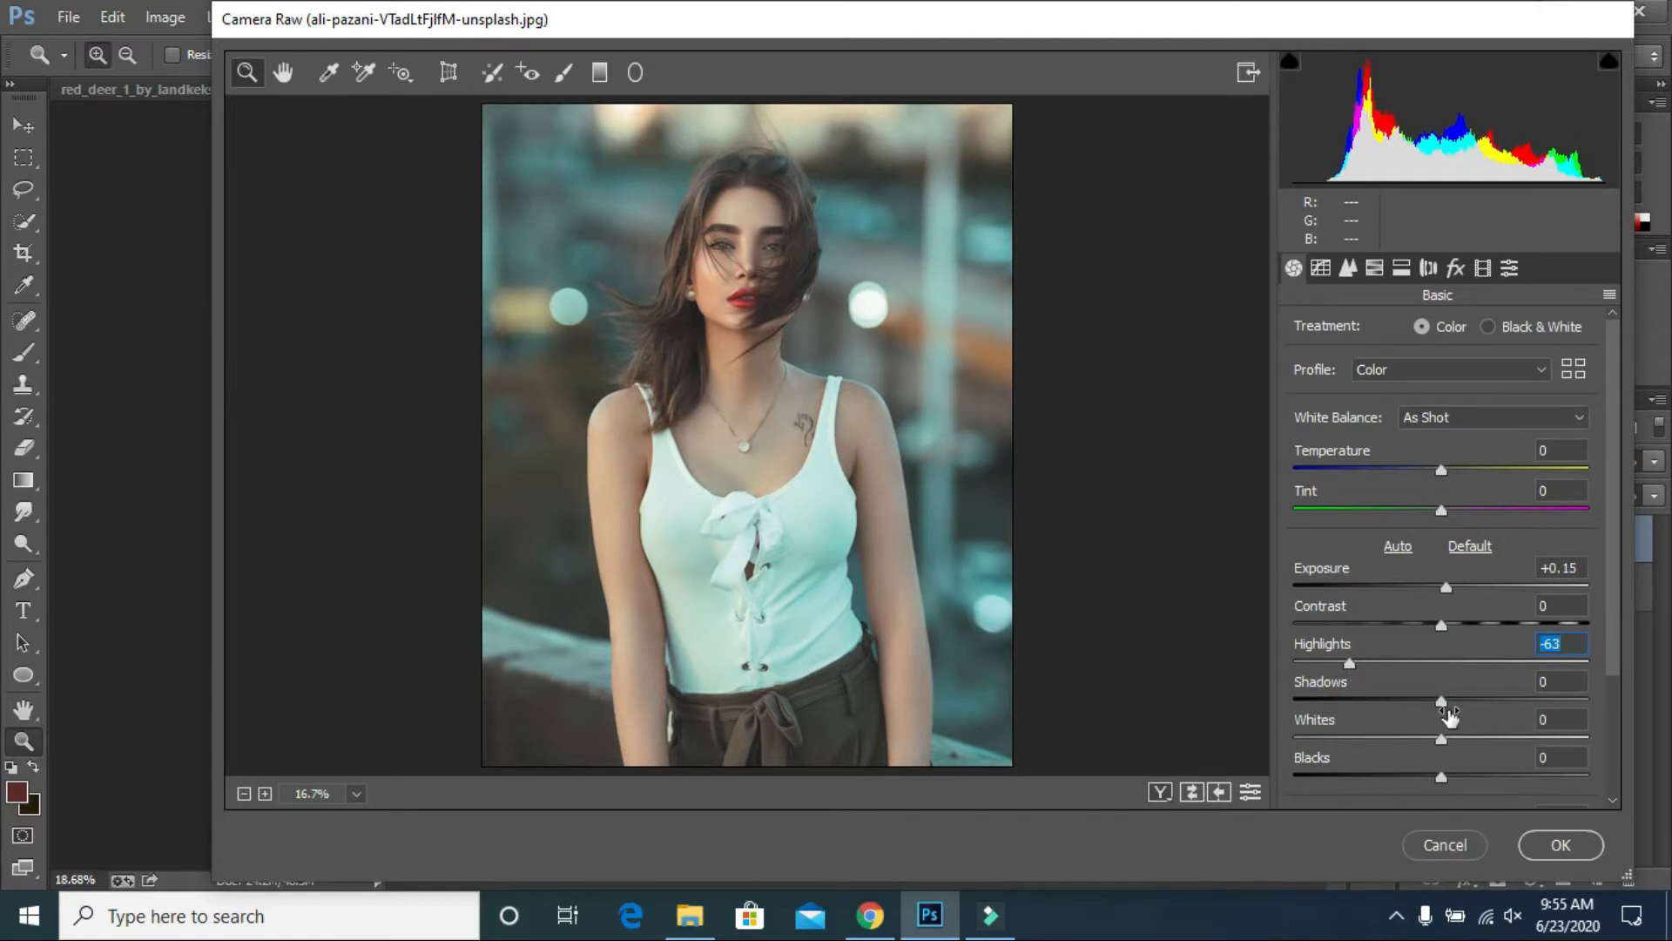
left_click_drag(1455, 714, 1523, 705)
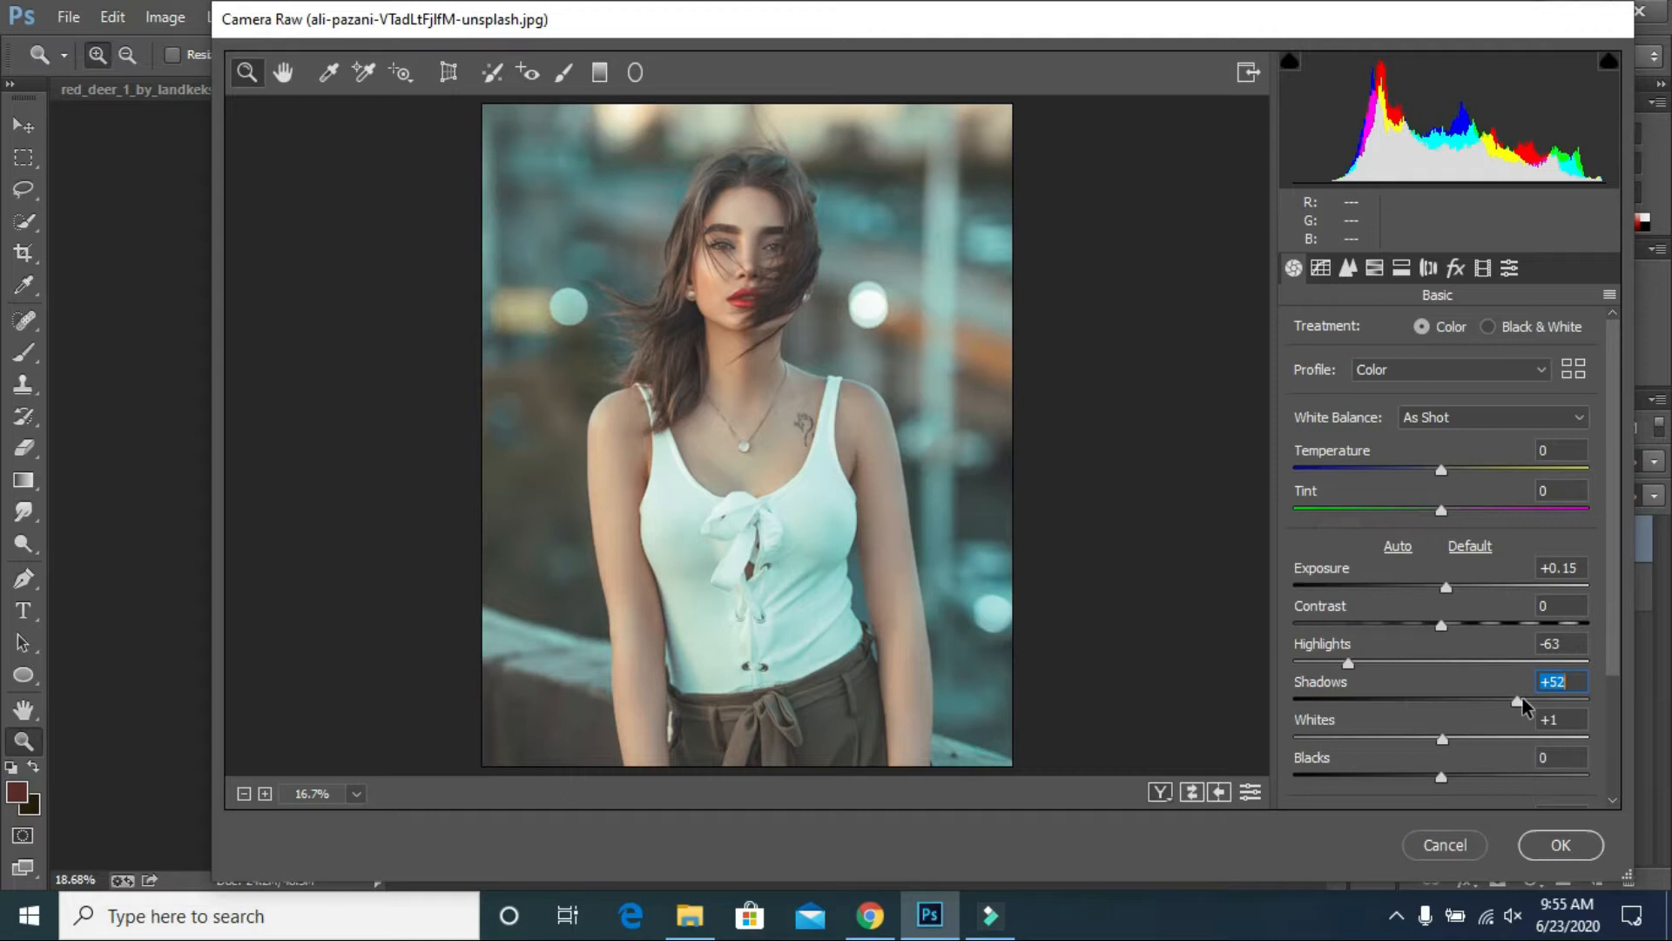
left_click_drag(1441, 747, 1479, 748)
scroll(1479, 747, "down", 4)
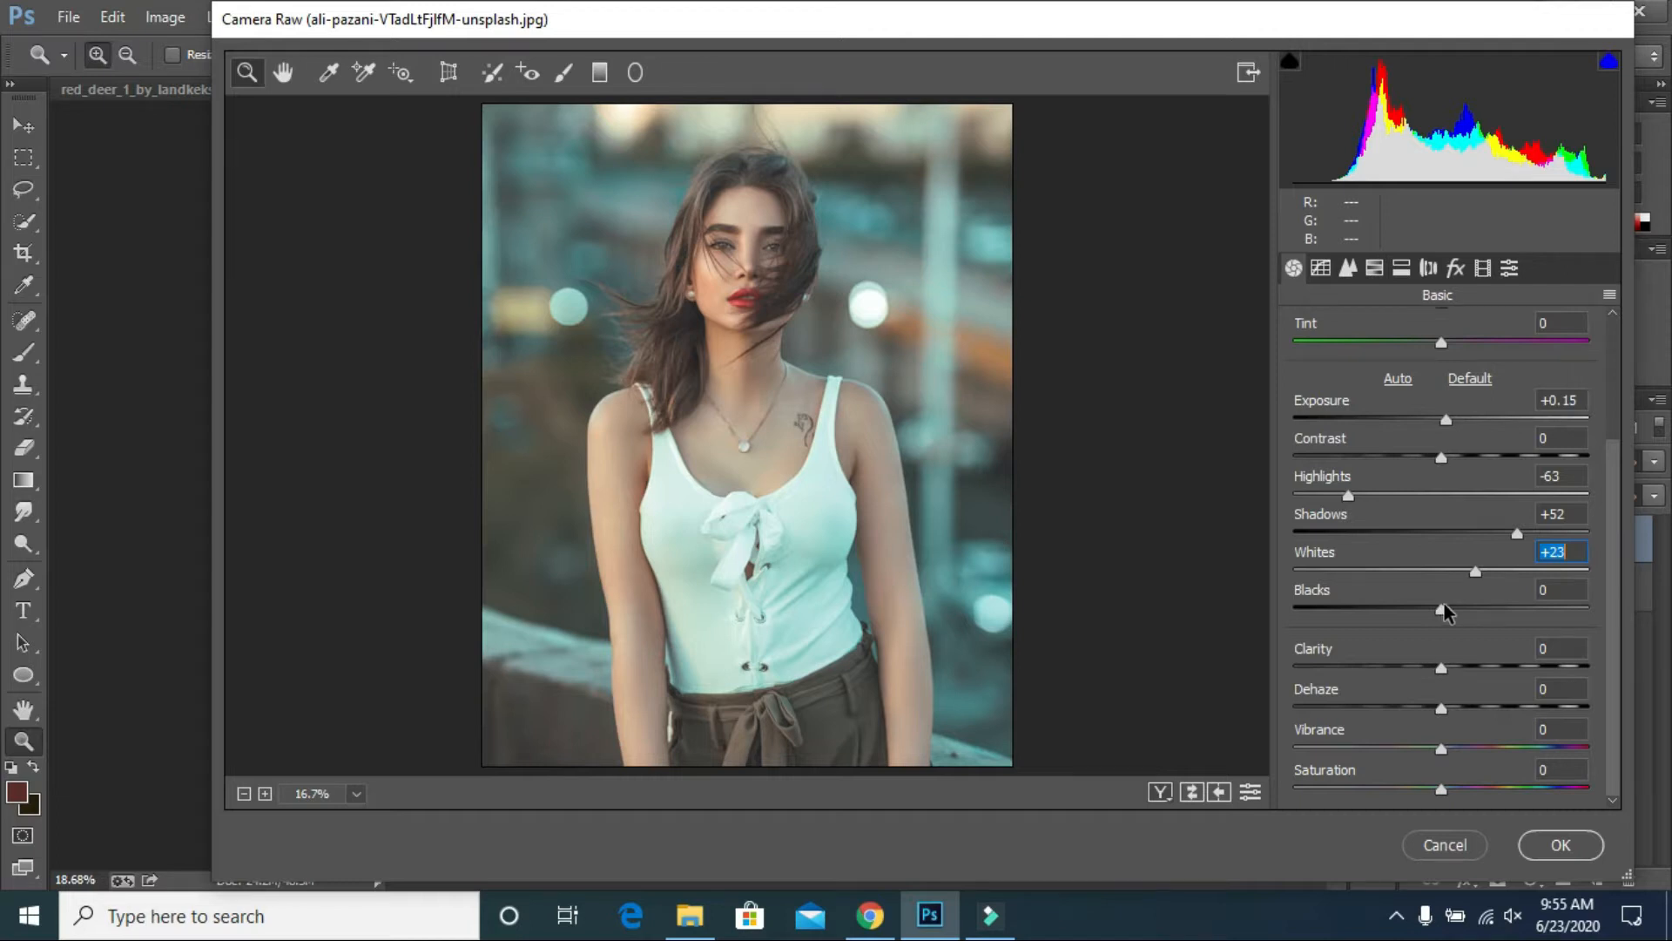
Show the before/after comparison and shape the RGB point curve with a midpoint anchor, a shadow point at 71/64 and a black point at 0/13
left_click(1319, 269)
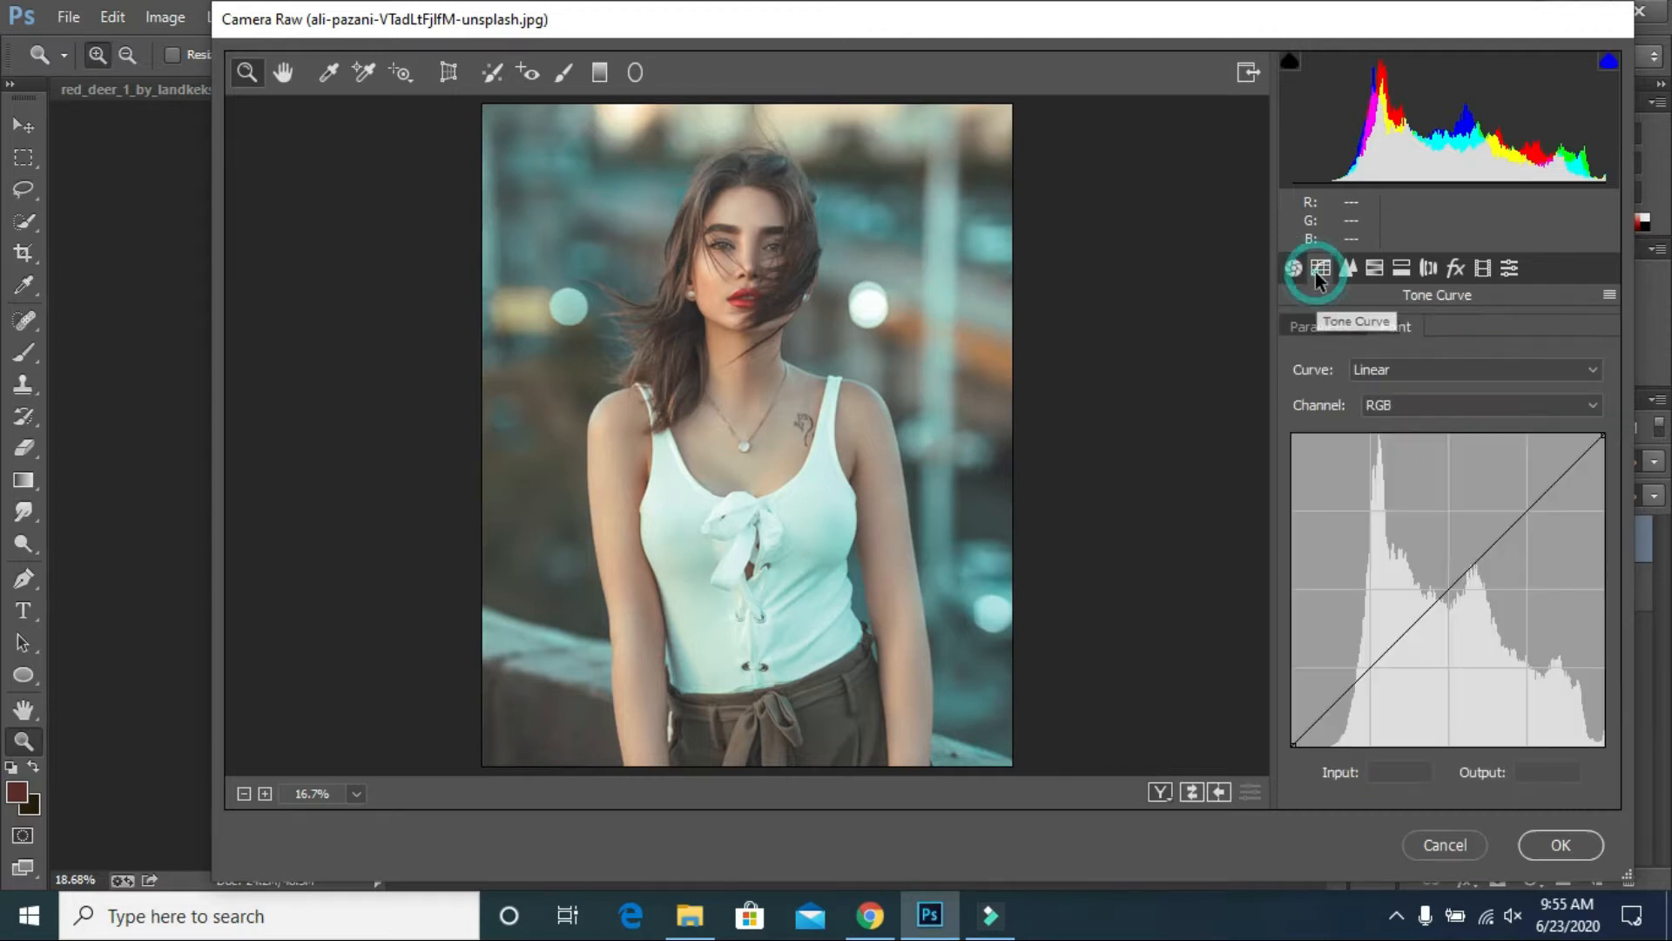
left_click(1158, 793)
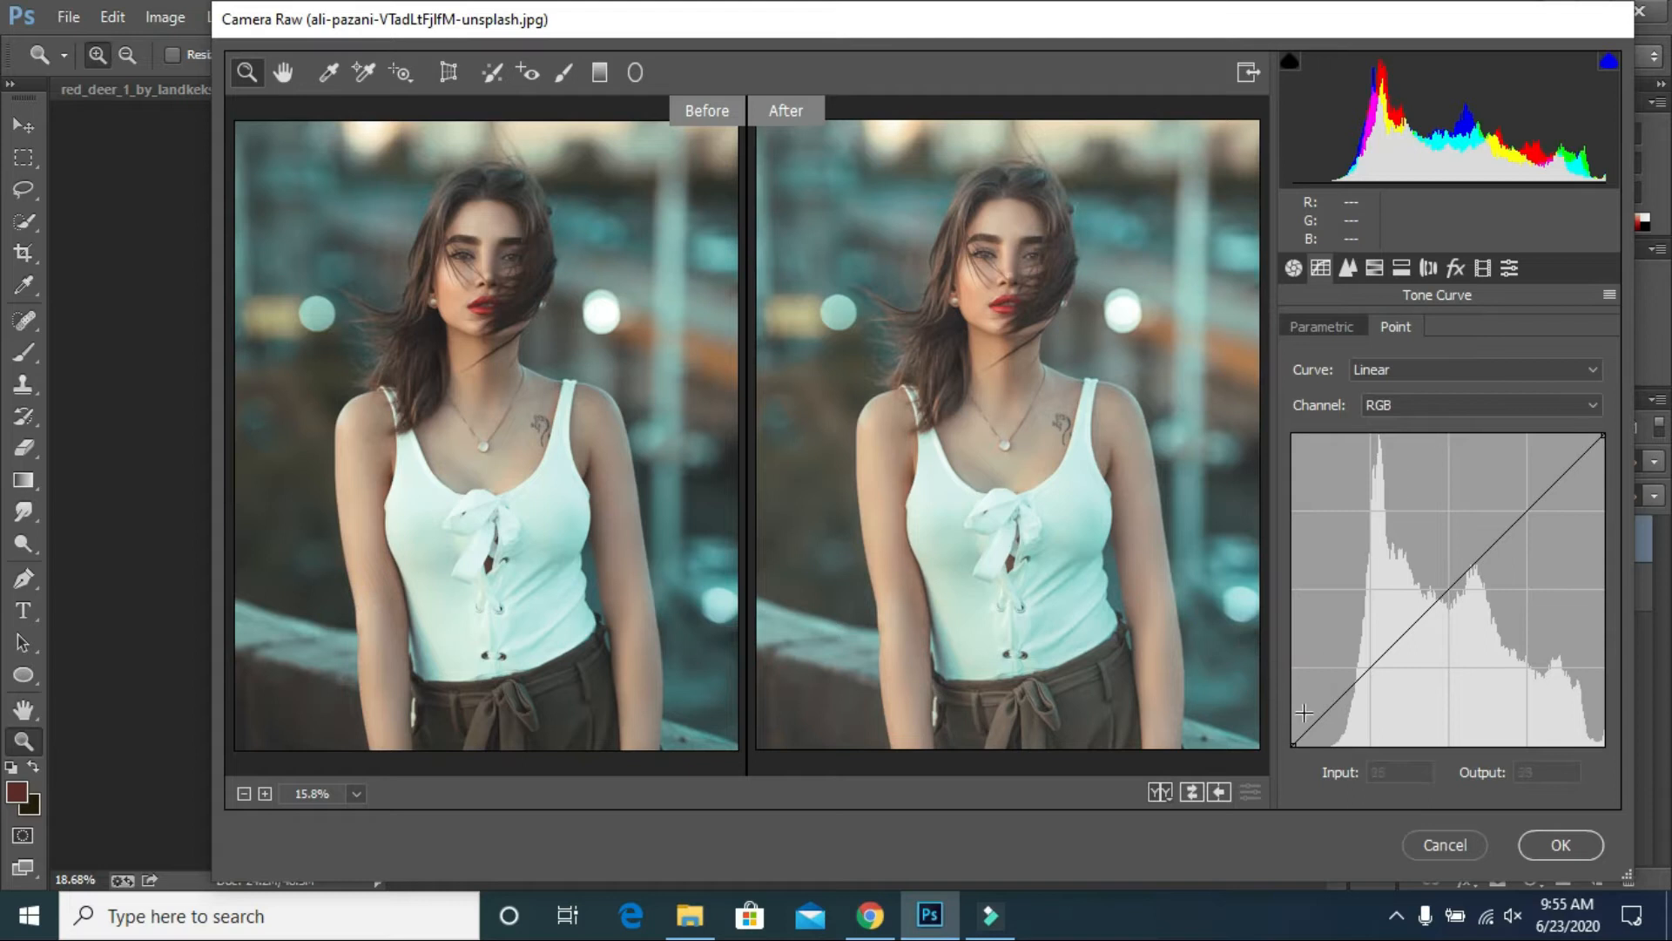
left_click(1448, 589)
left_click(1375, 665)
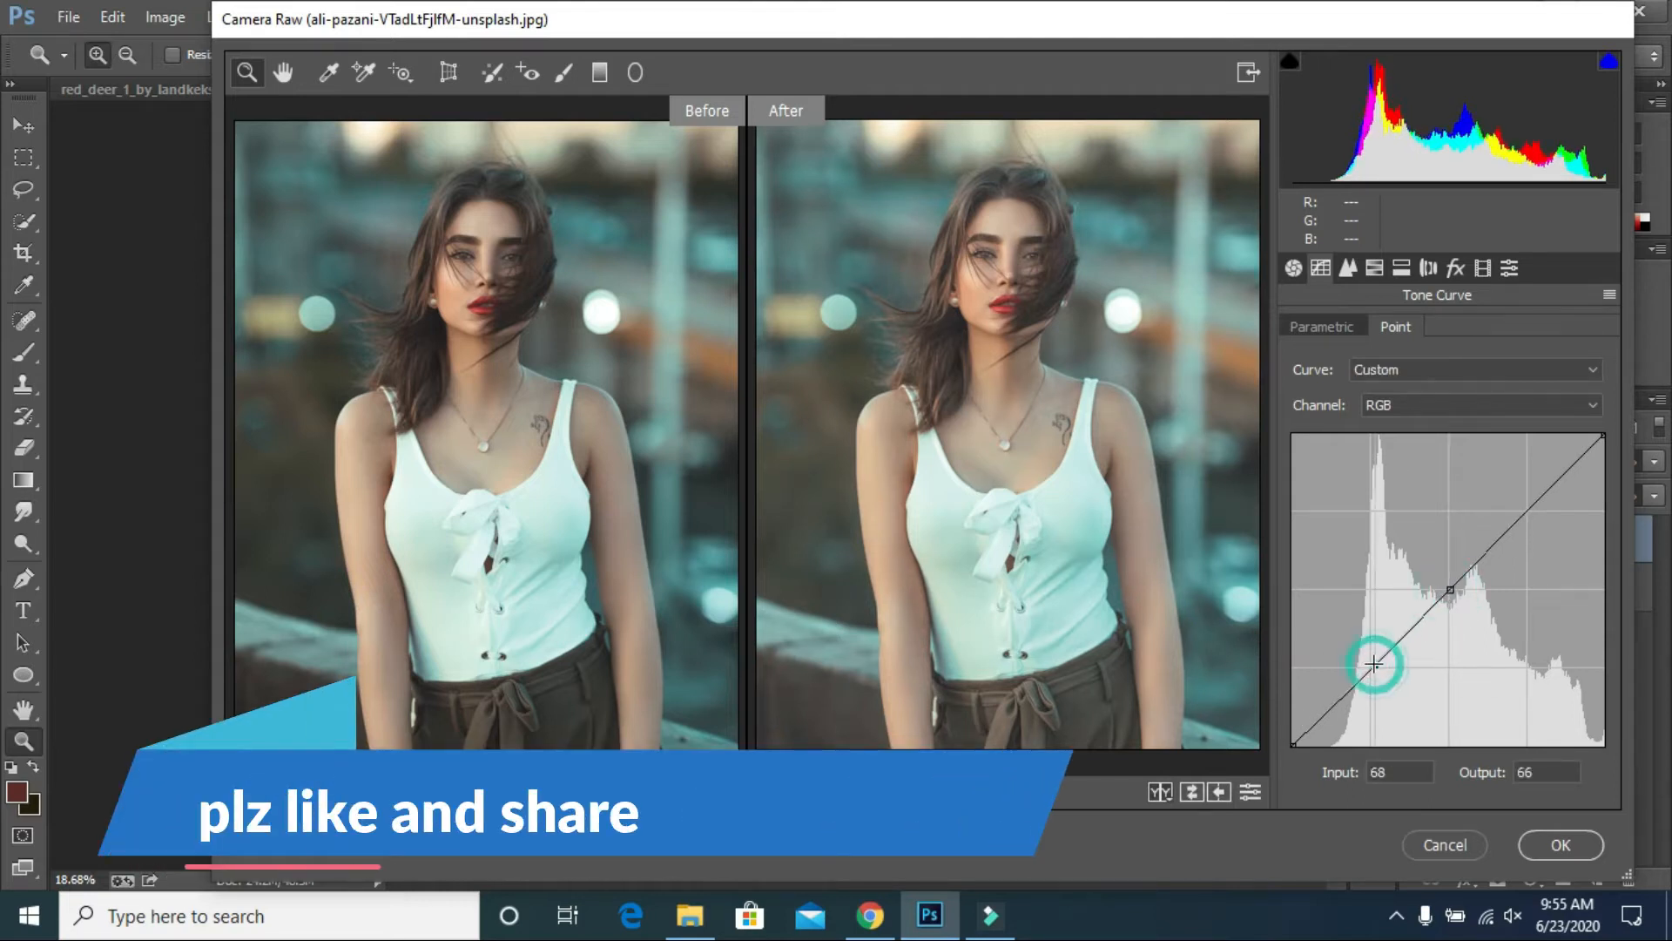
left_click_drag(1374, 665, 1379, 667)
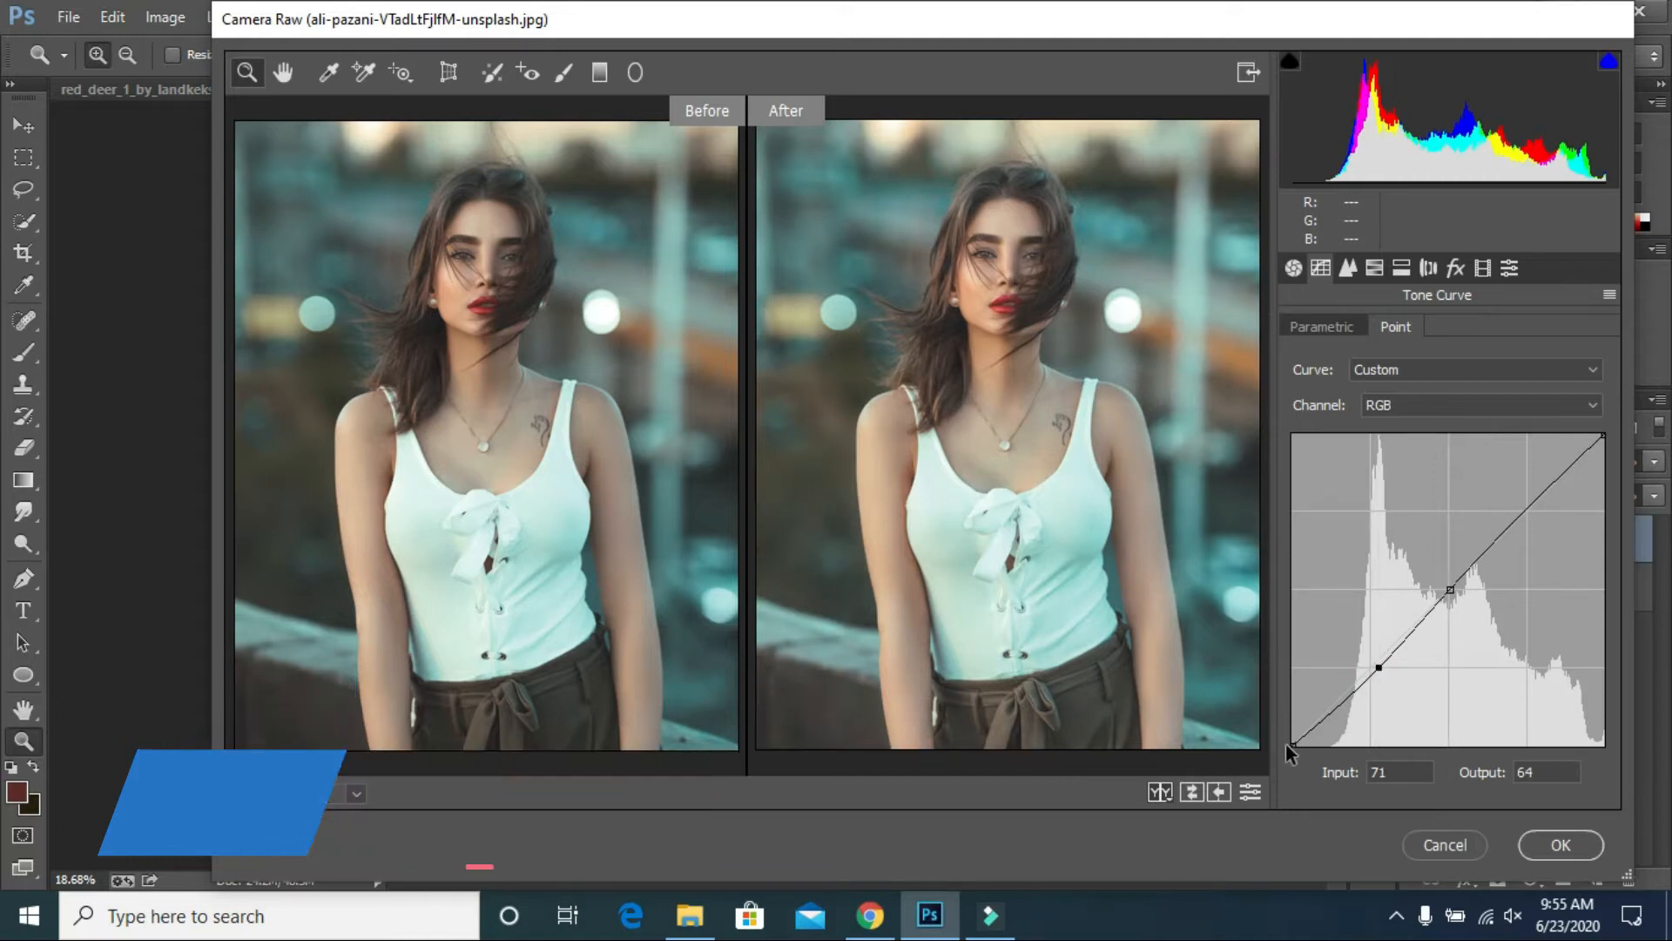
left_click_drag(1293, 745, 1286, 728)
Anchor the Blue channel's point curve at its midpoint and move its black point to input 15, output 0
left_click(1415, 405)
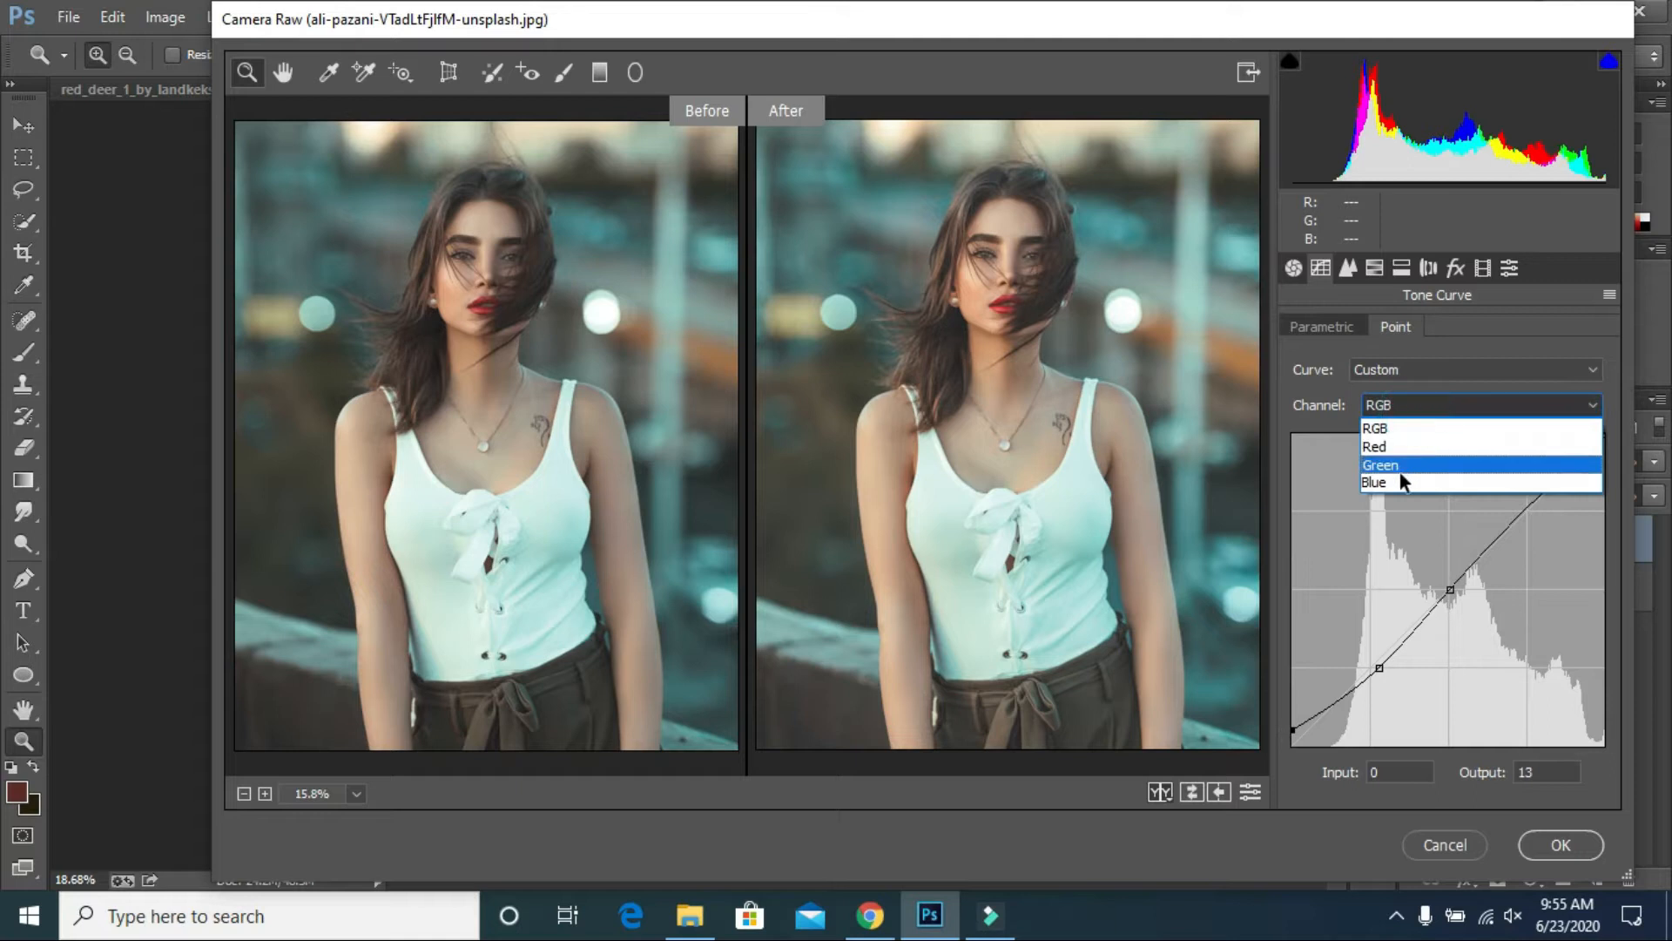
left_click(1404, 482)
left_click(1449, 590)
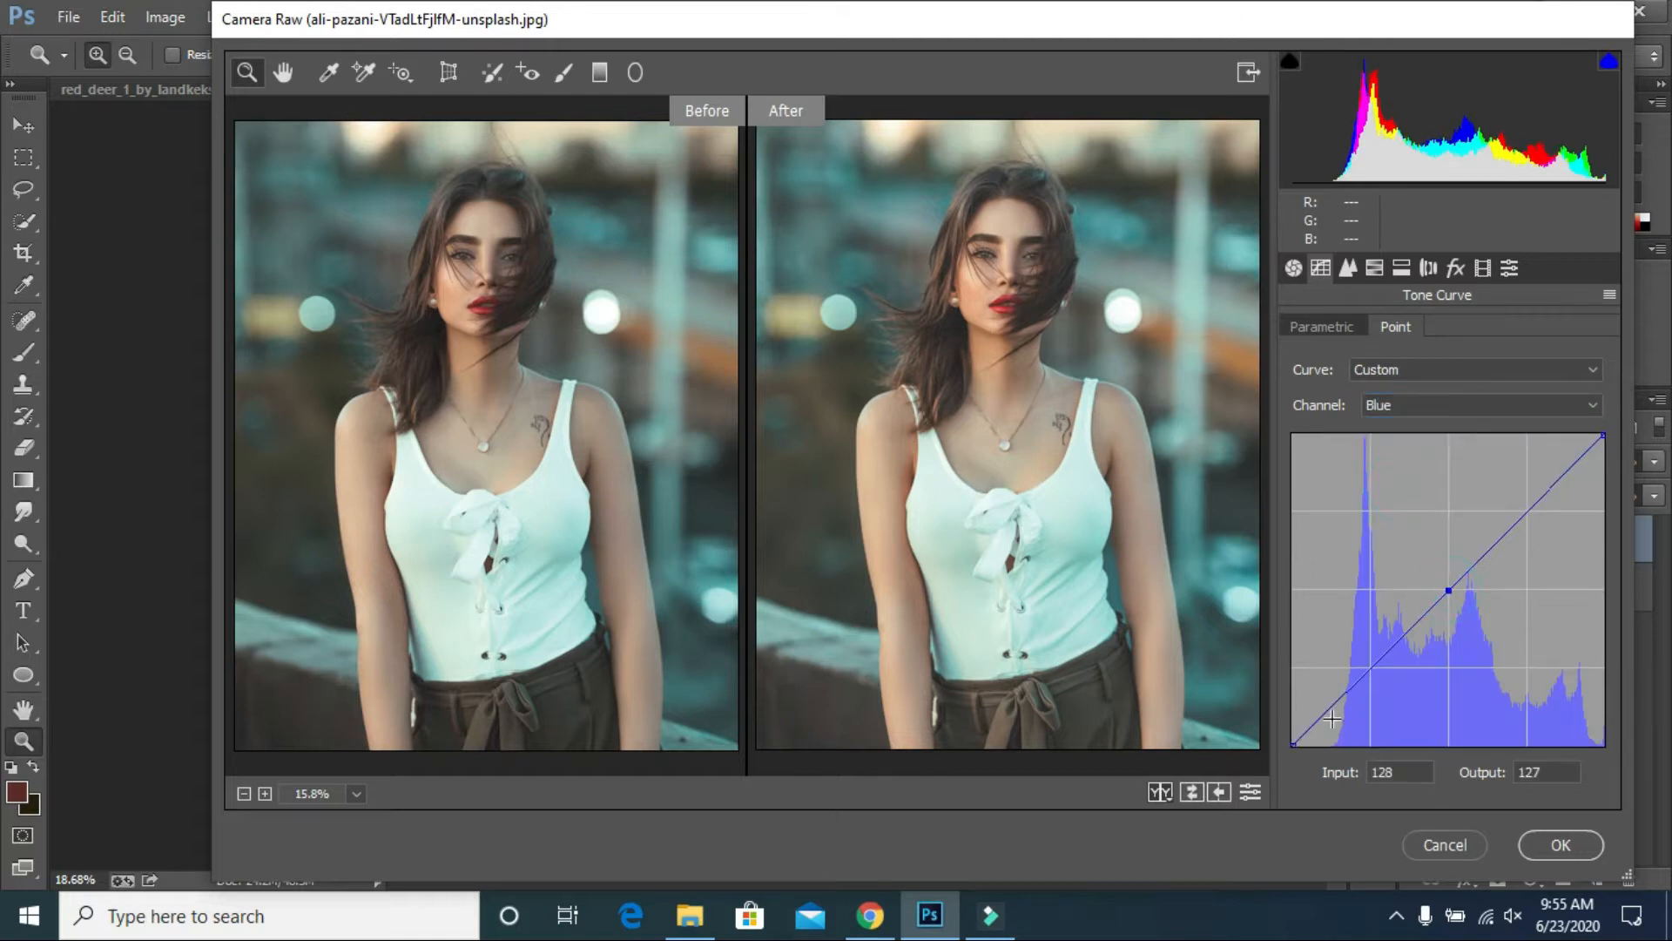
mouse_move(1293, 745)
left_mouse_down()
mouse_move(1291, 714)
mouse_move(1300, 745)
mouse_move(1331, 749)
mouse_move(1294, 710)
mouse_move(1325, 773)
mouse_move(1306, 767)
mouse_move(1326, 774)
mouse_move(1310, 773)
left_mouse_up()
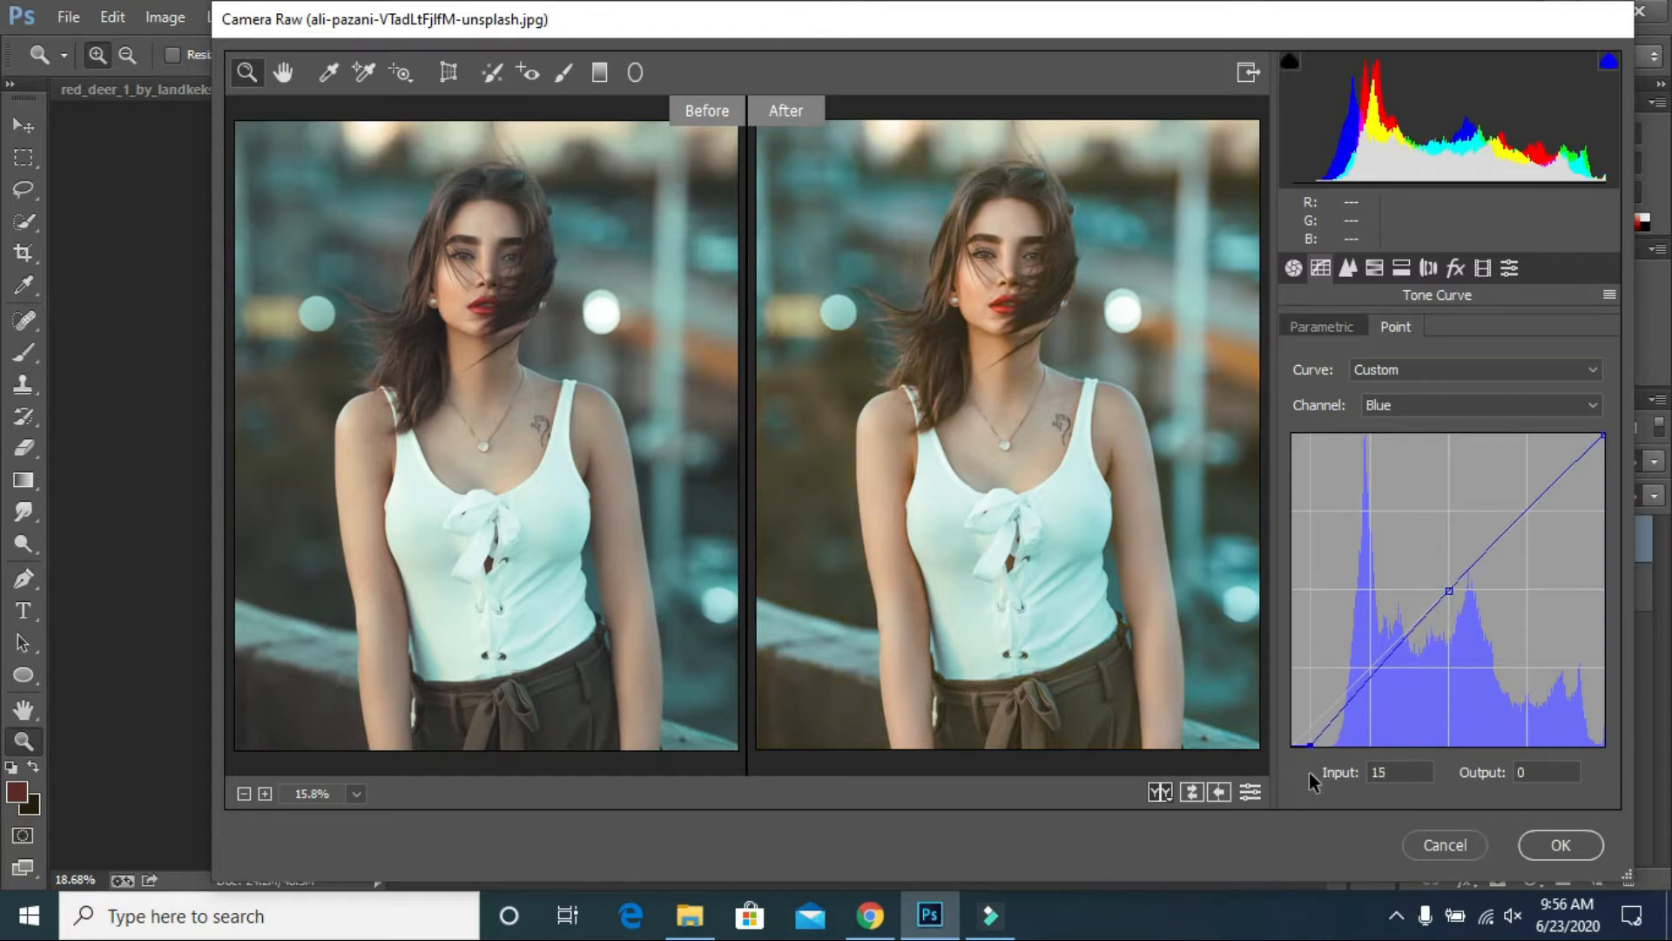
Set the sharpening Amount to 28 and the noise reduction Luminance to 25
left_click(1347, 266)
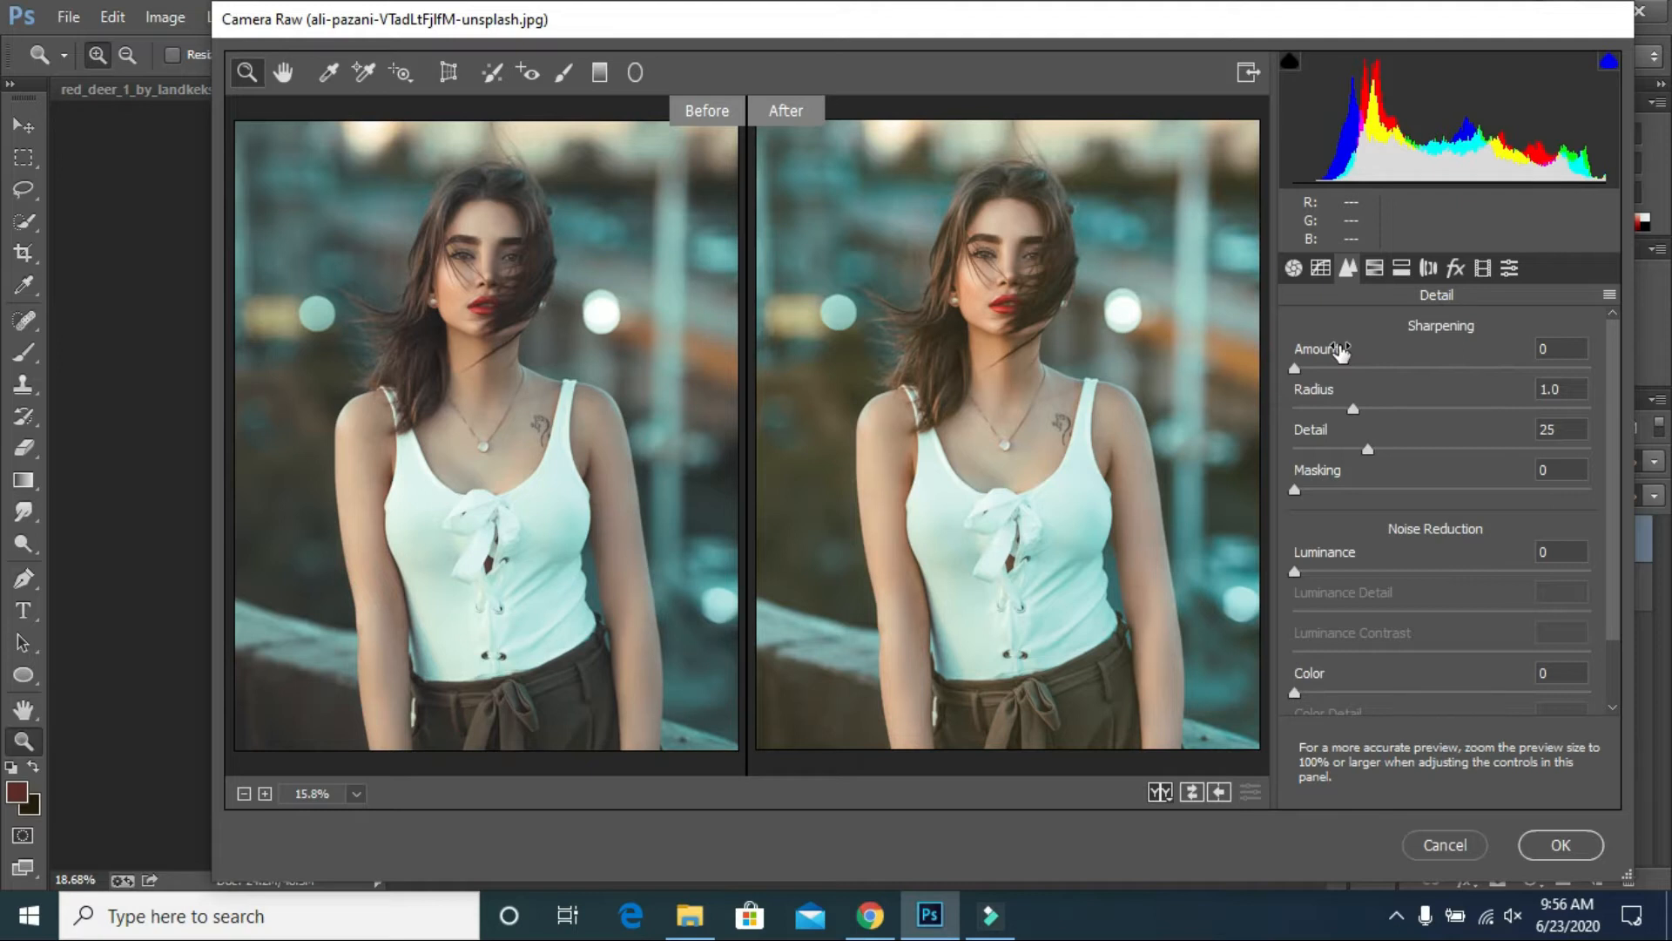
left_click_drag(1334, 367, 1348, 367)
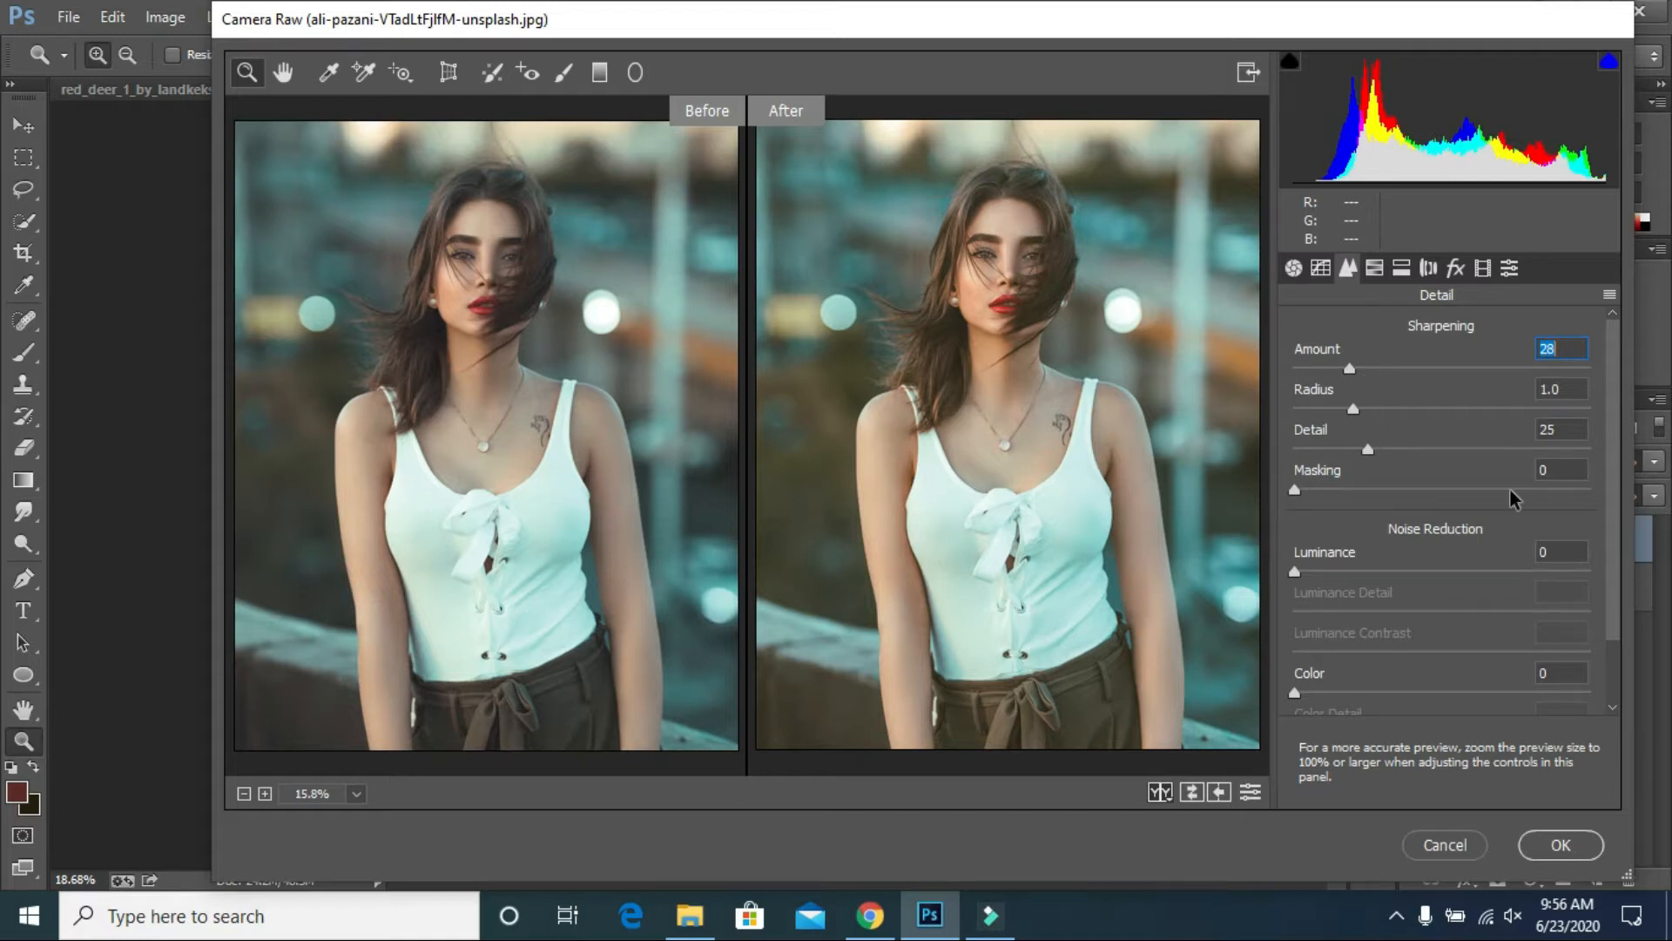
left_click_drag(1329, 573, 1368, 582)
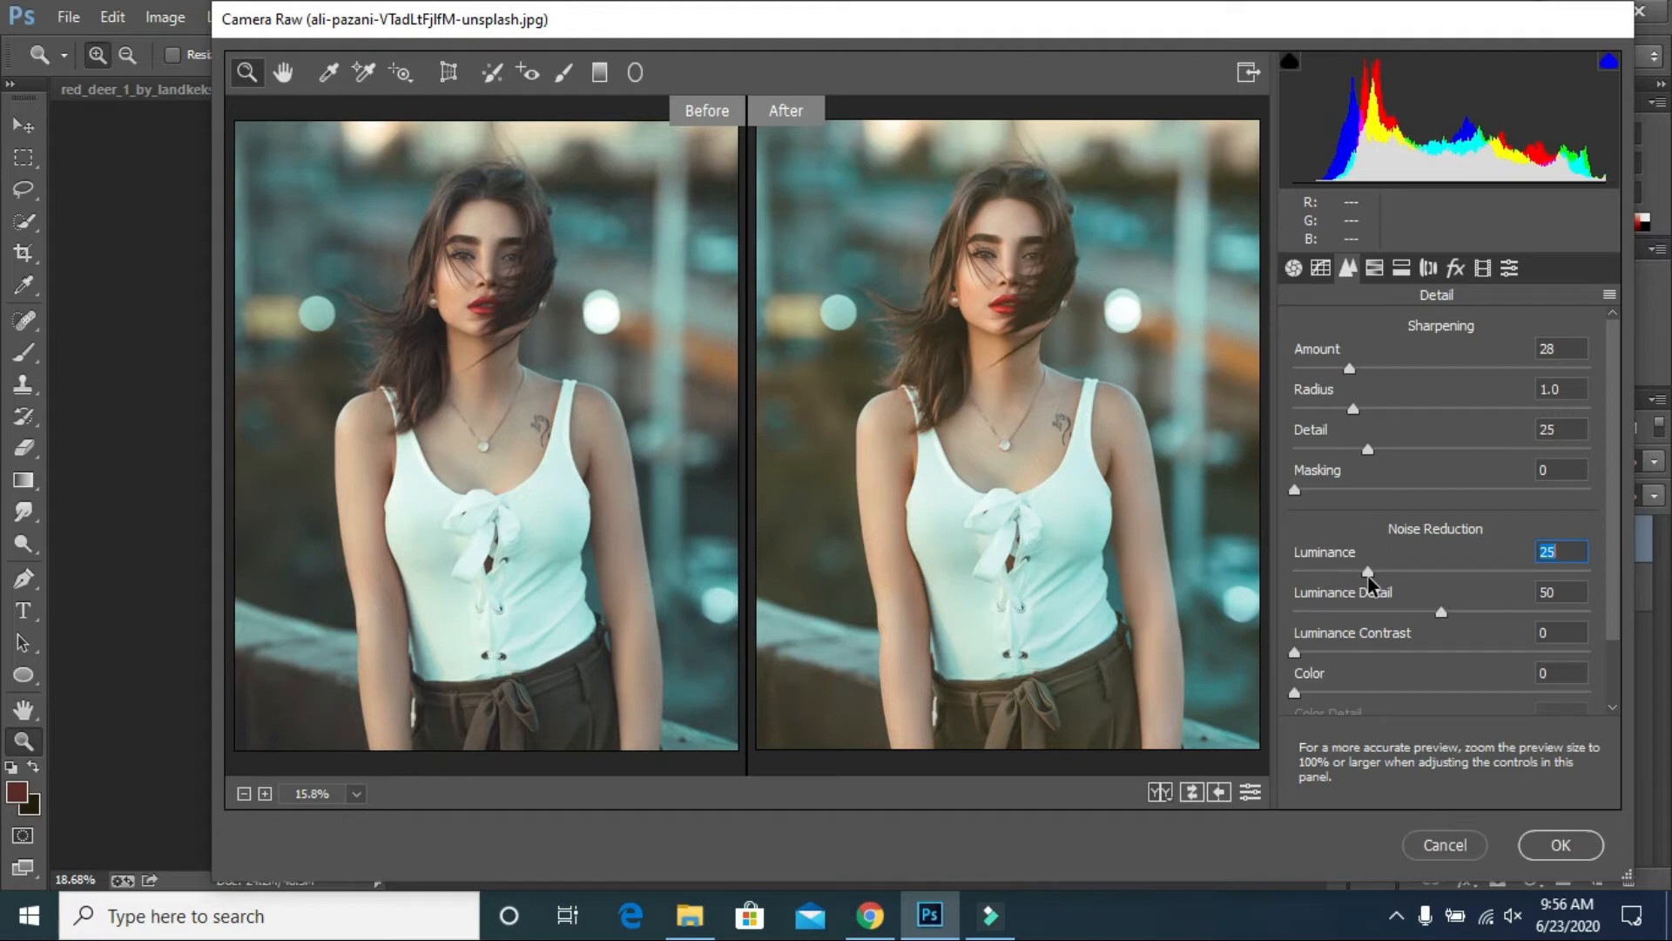
Shift the HSL hue of the Greens to -33 and of the Aquas to +4
left_click(1374, 267)
left_click(1306, 329)
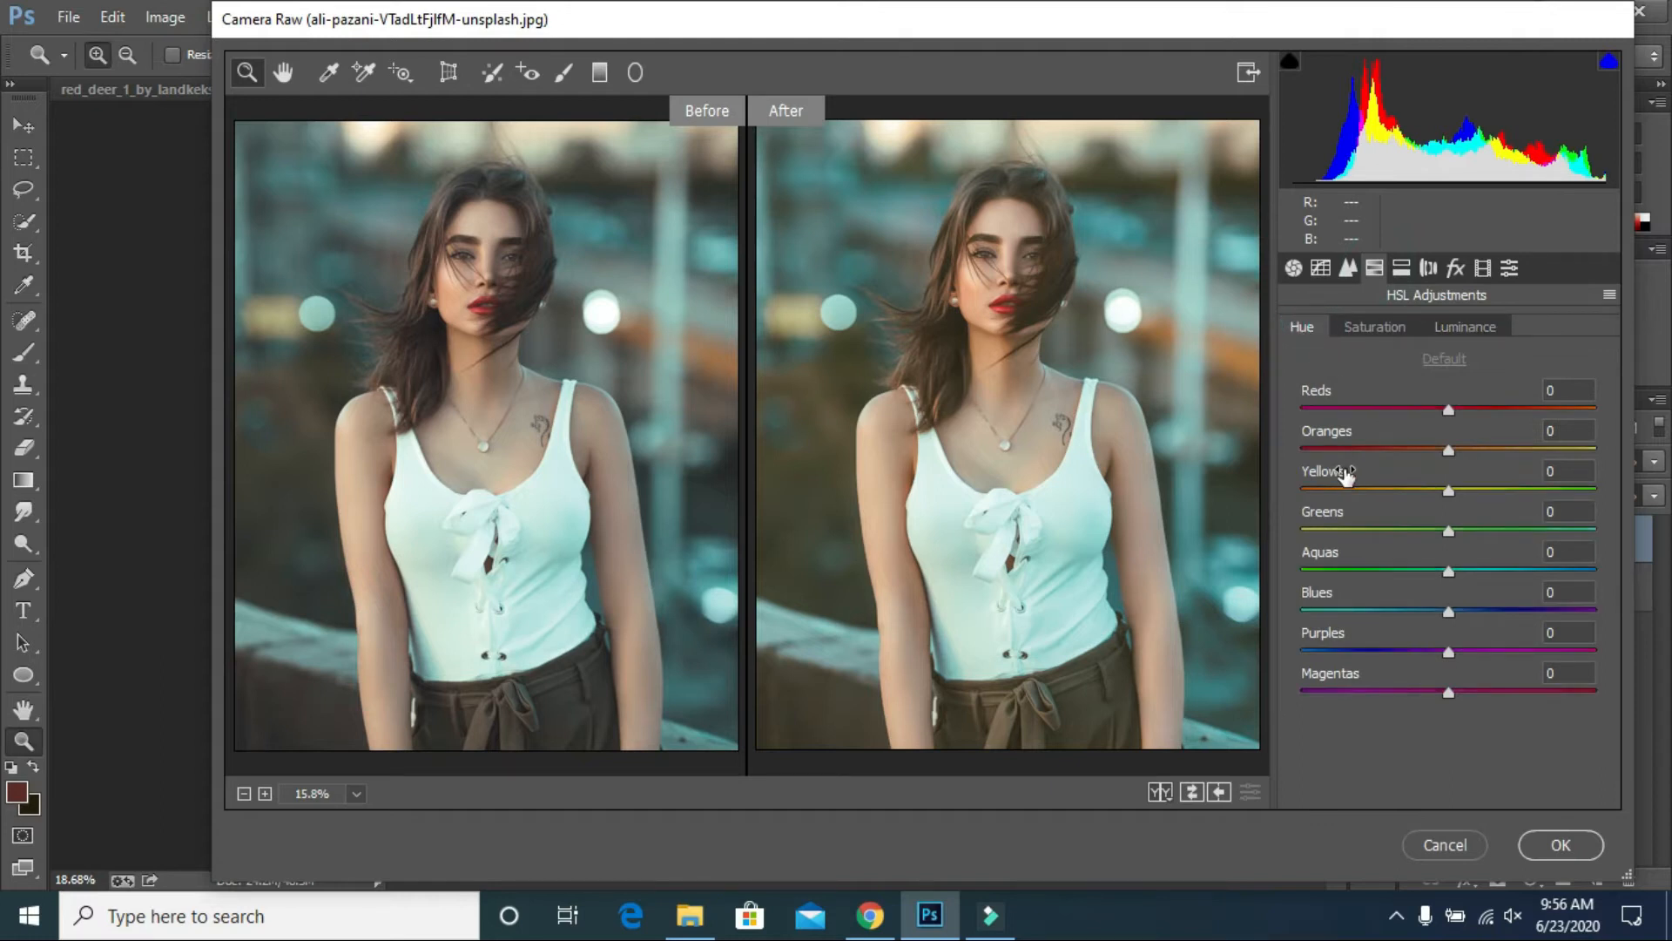
left_click(1400, 531)
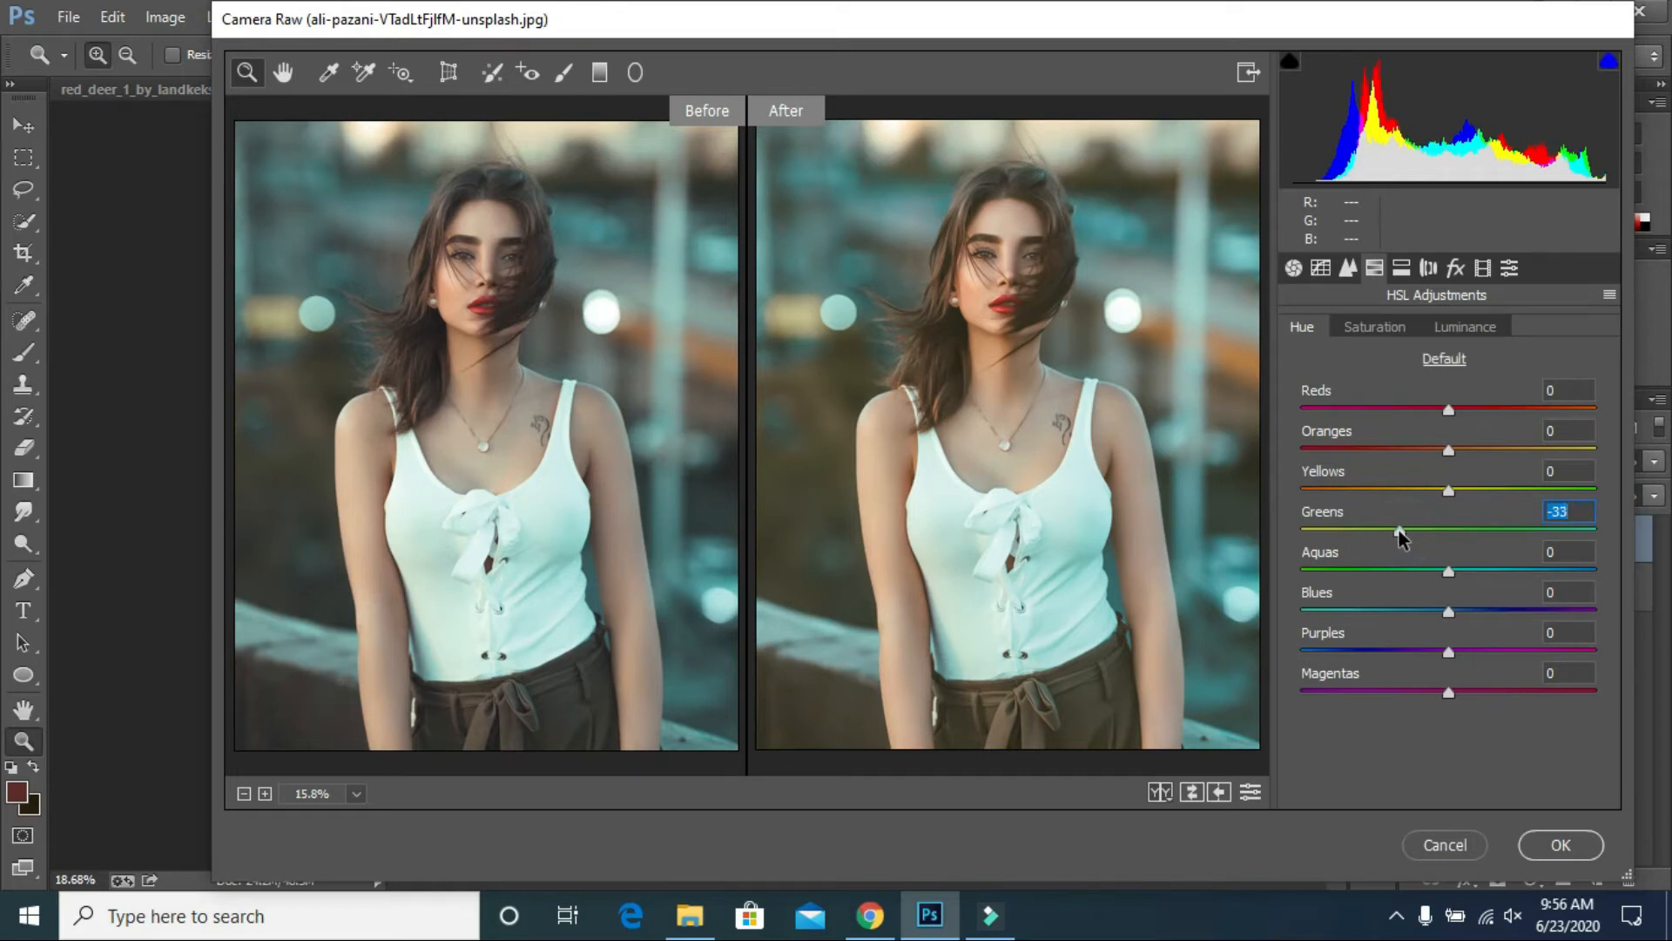
left_click(1455, 570)
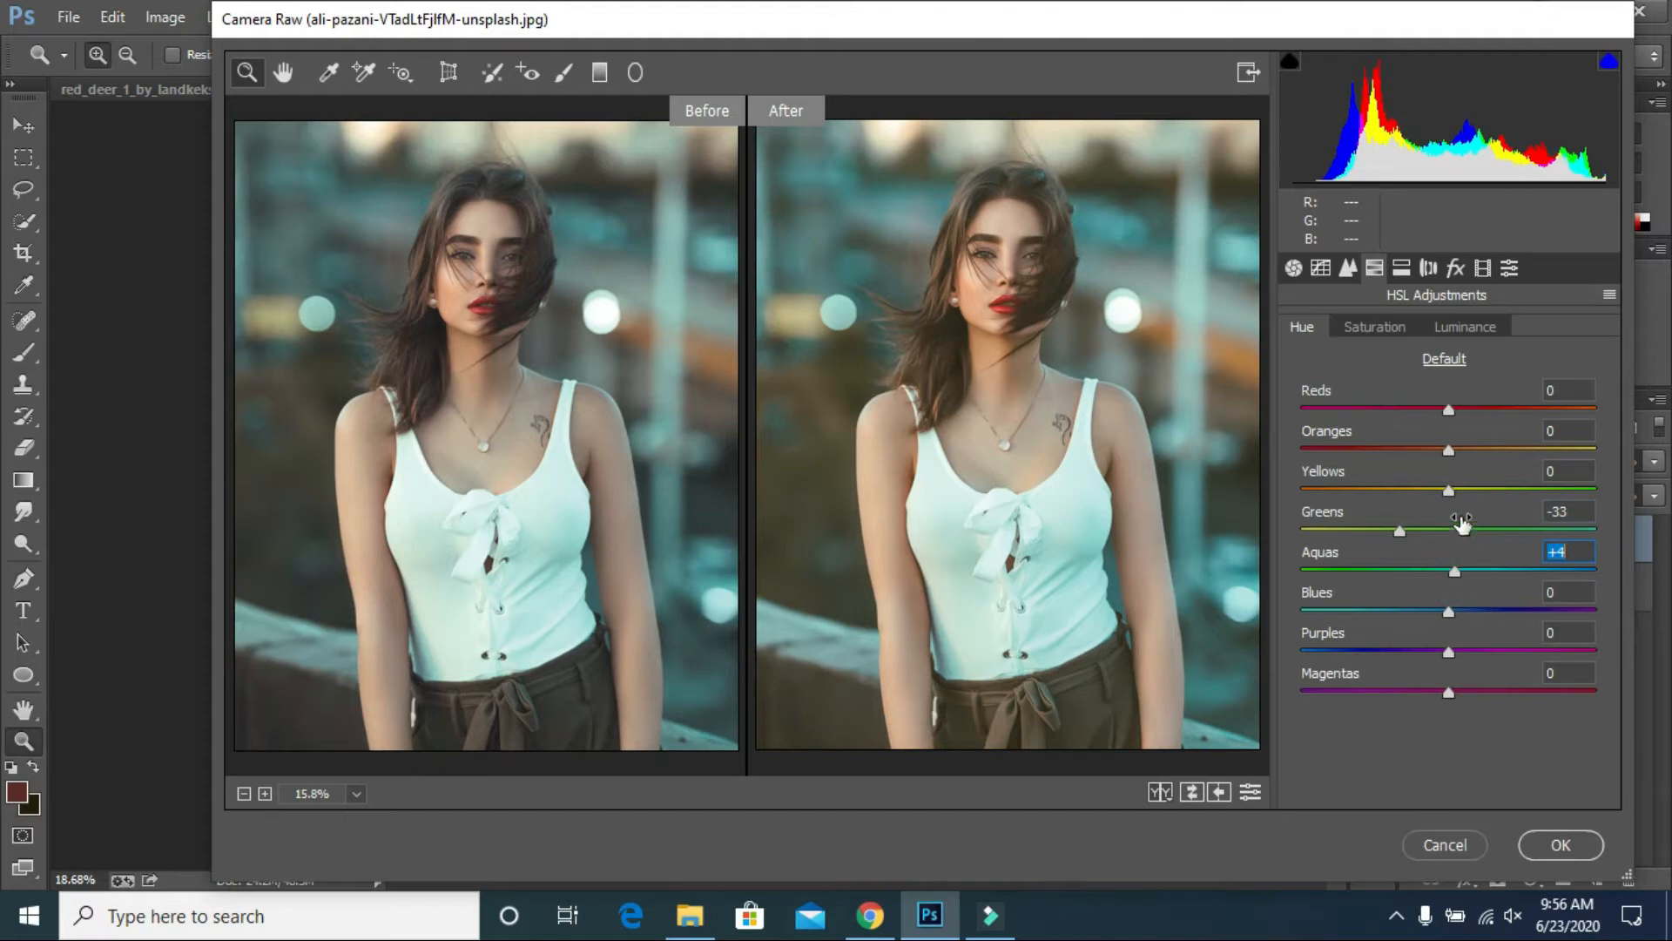
Set the HSL saturation to Greens +16, Aquas +28 and Blues +10, and raise the Oranges luminance to +8
left_click(1379, 328)
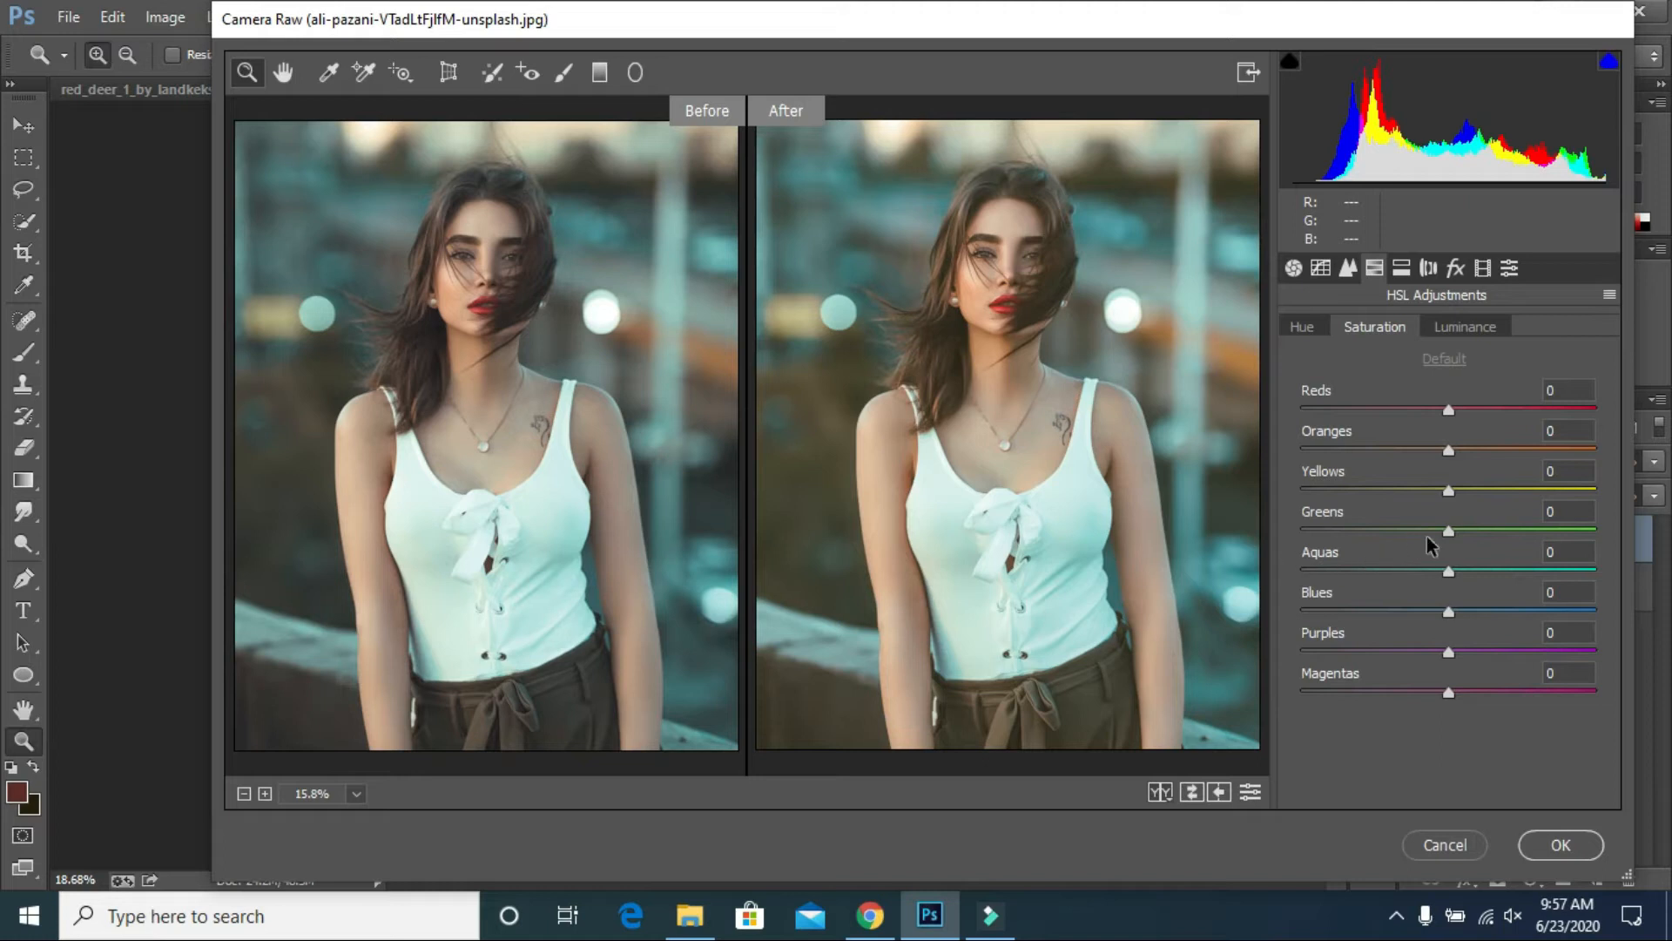
left_click_drag(1455, 530, 1478, 531)
left_click_drag(1449, 570, 1492, 580)
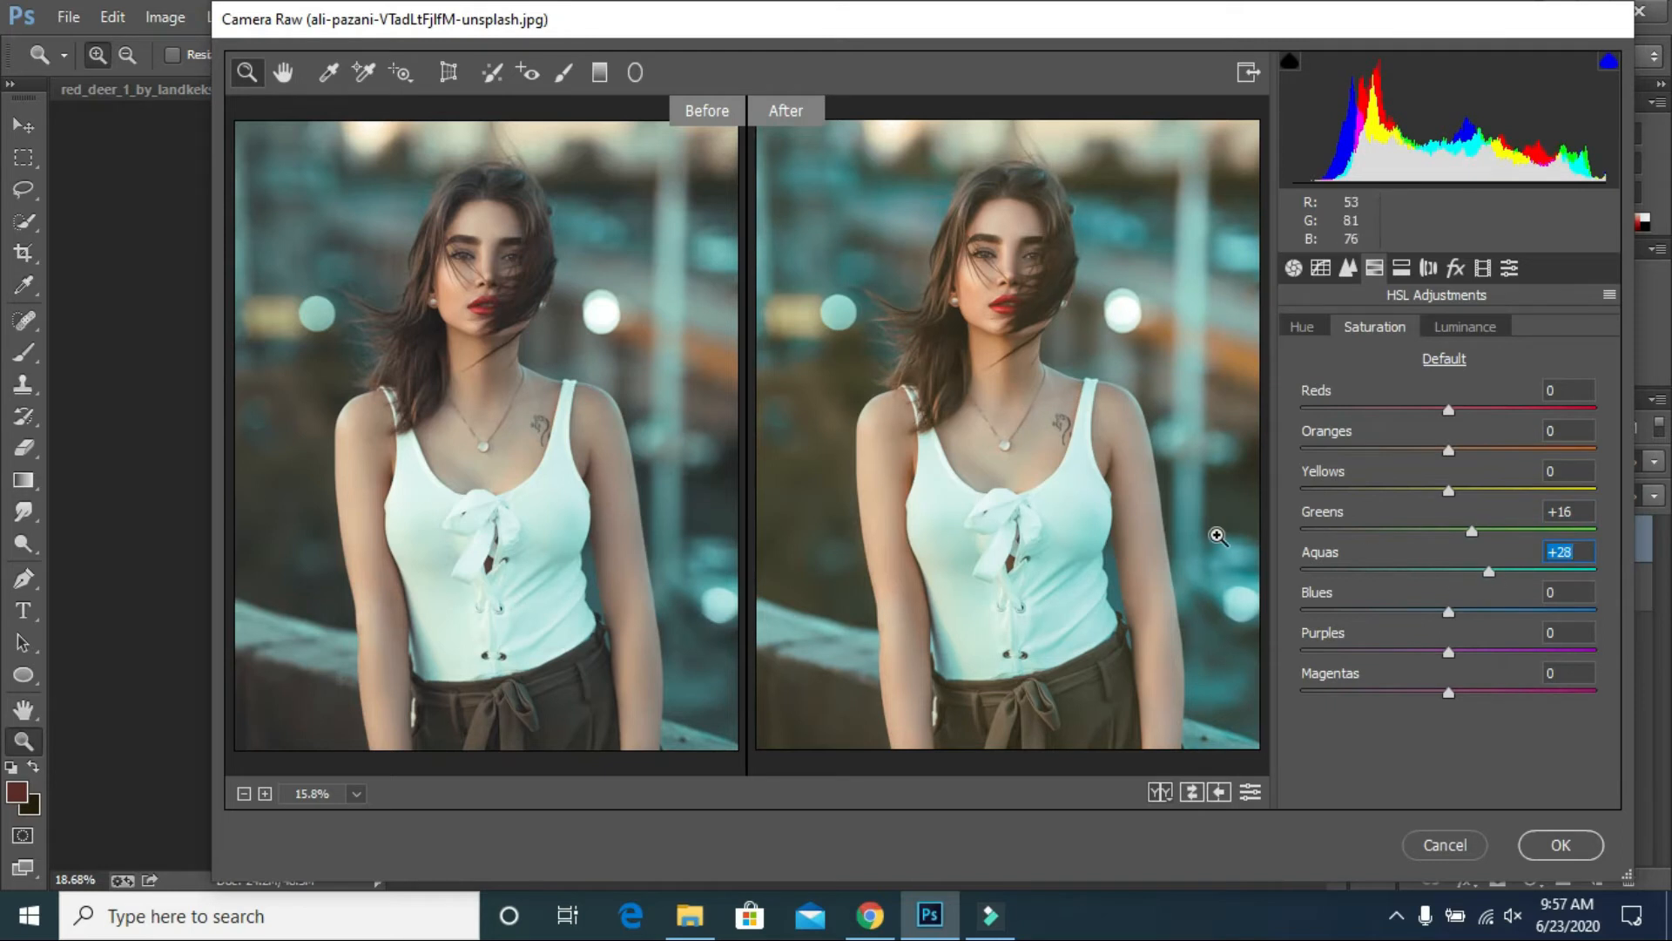
left_click_drag(1454, 610, 1468, 612)
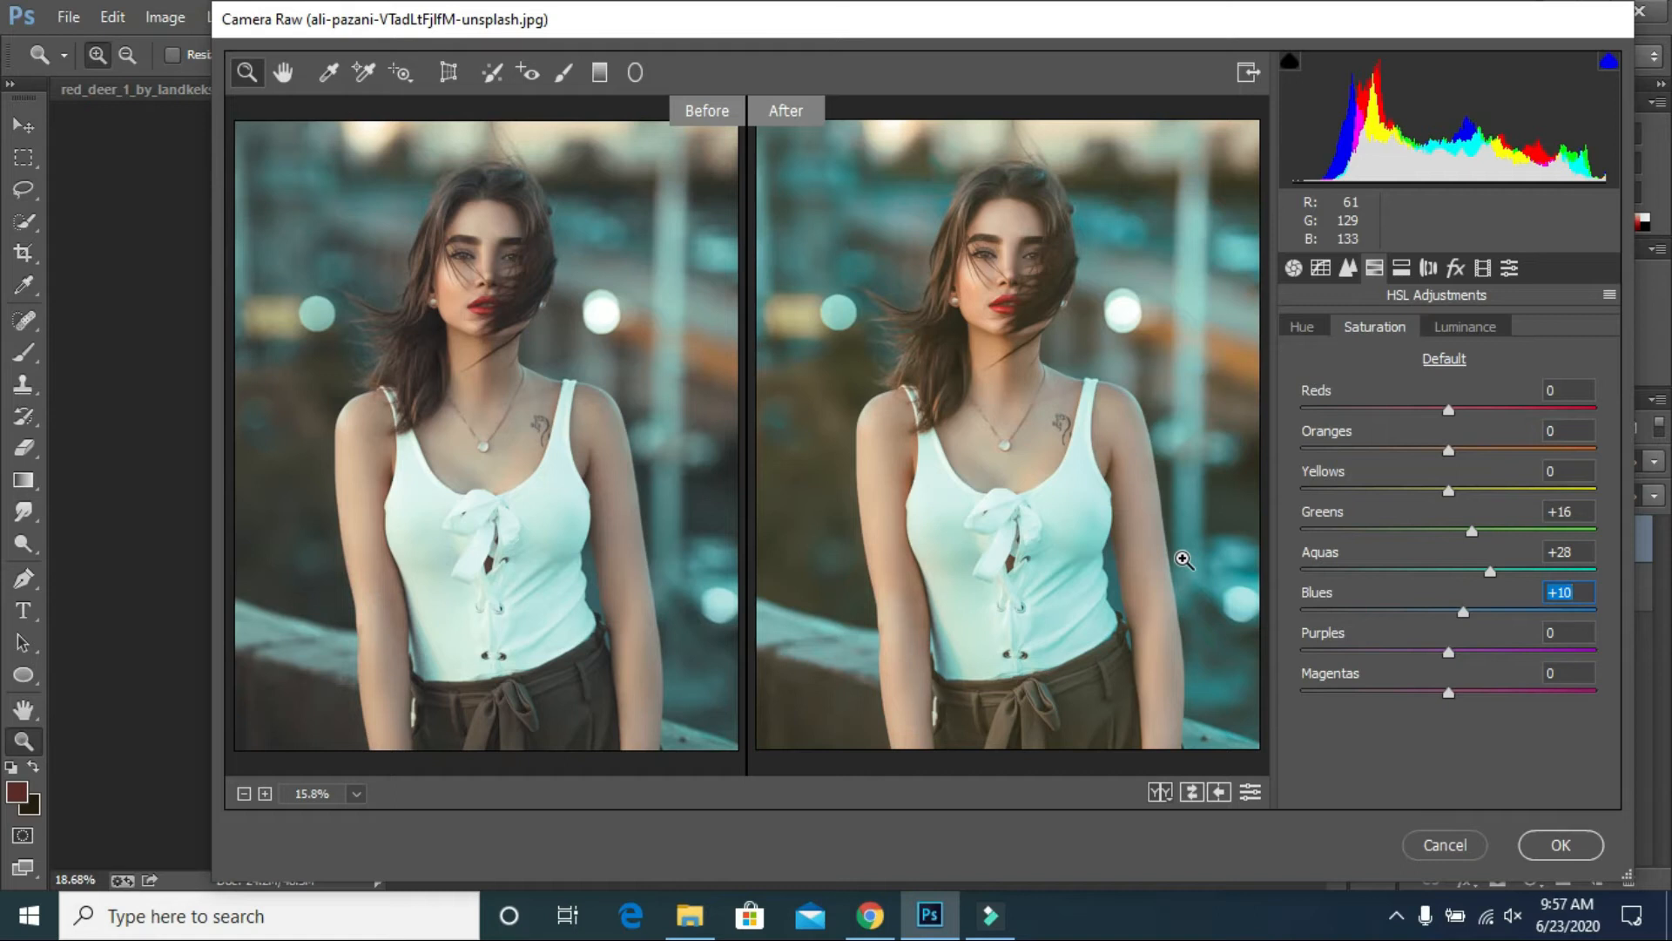
left_click(1461, 327)
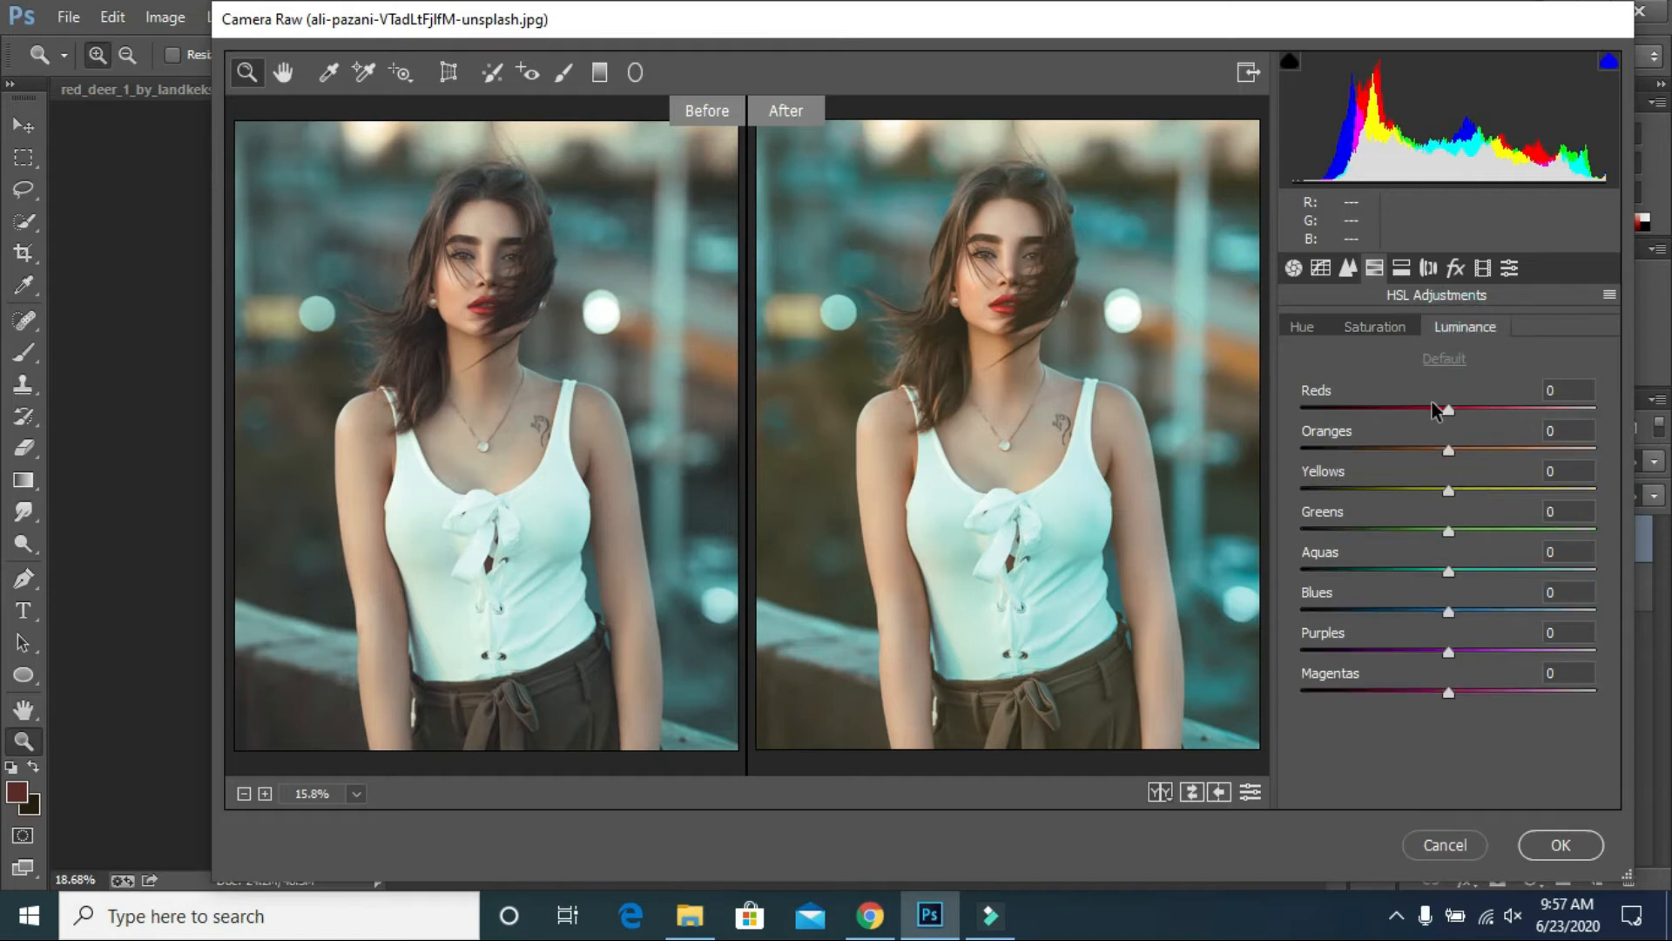
left_click_drag(1449, 449, 1466, 451)
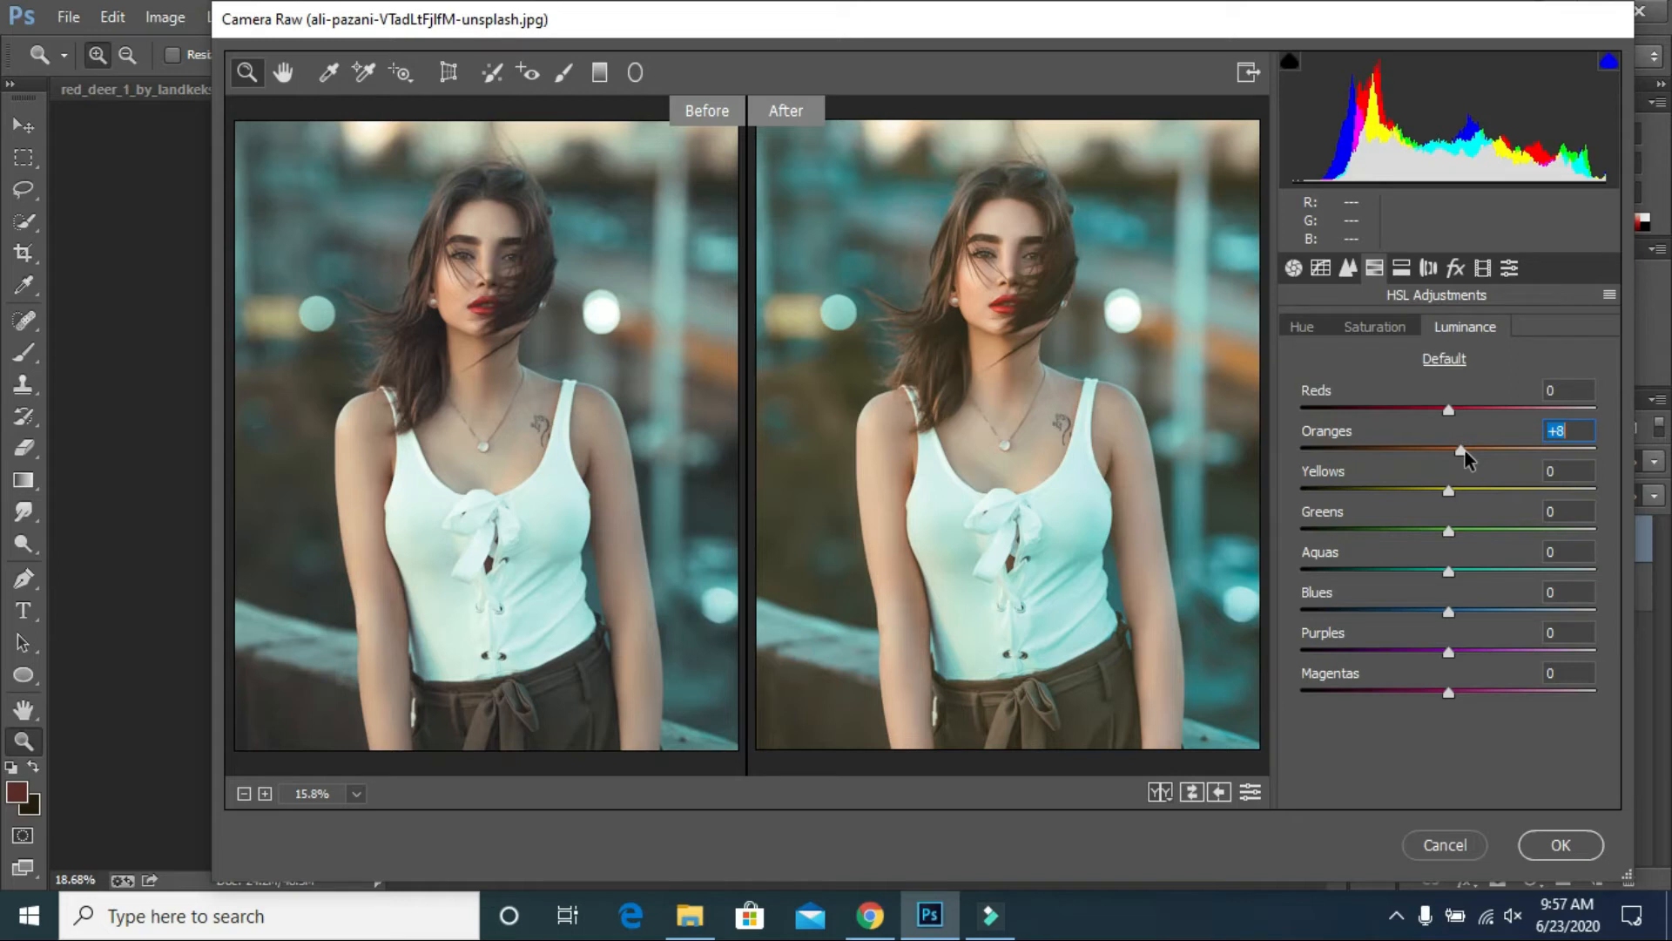
Apply split toning with Highlights at Hue 191 and Saturation 11, and Shadows at Hue 21 and Saturation 3
left_click(1401, 268)
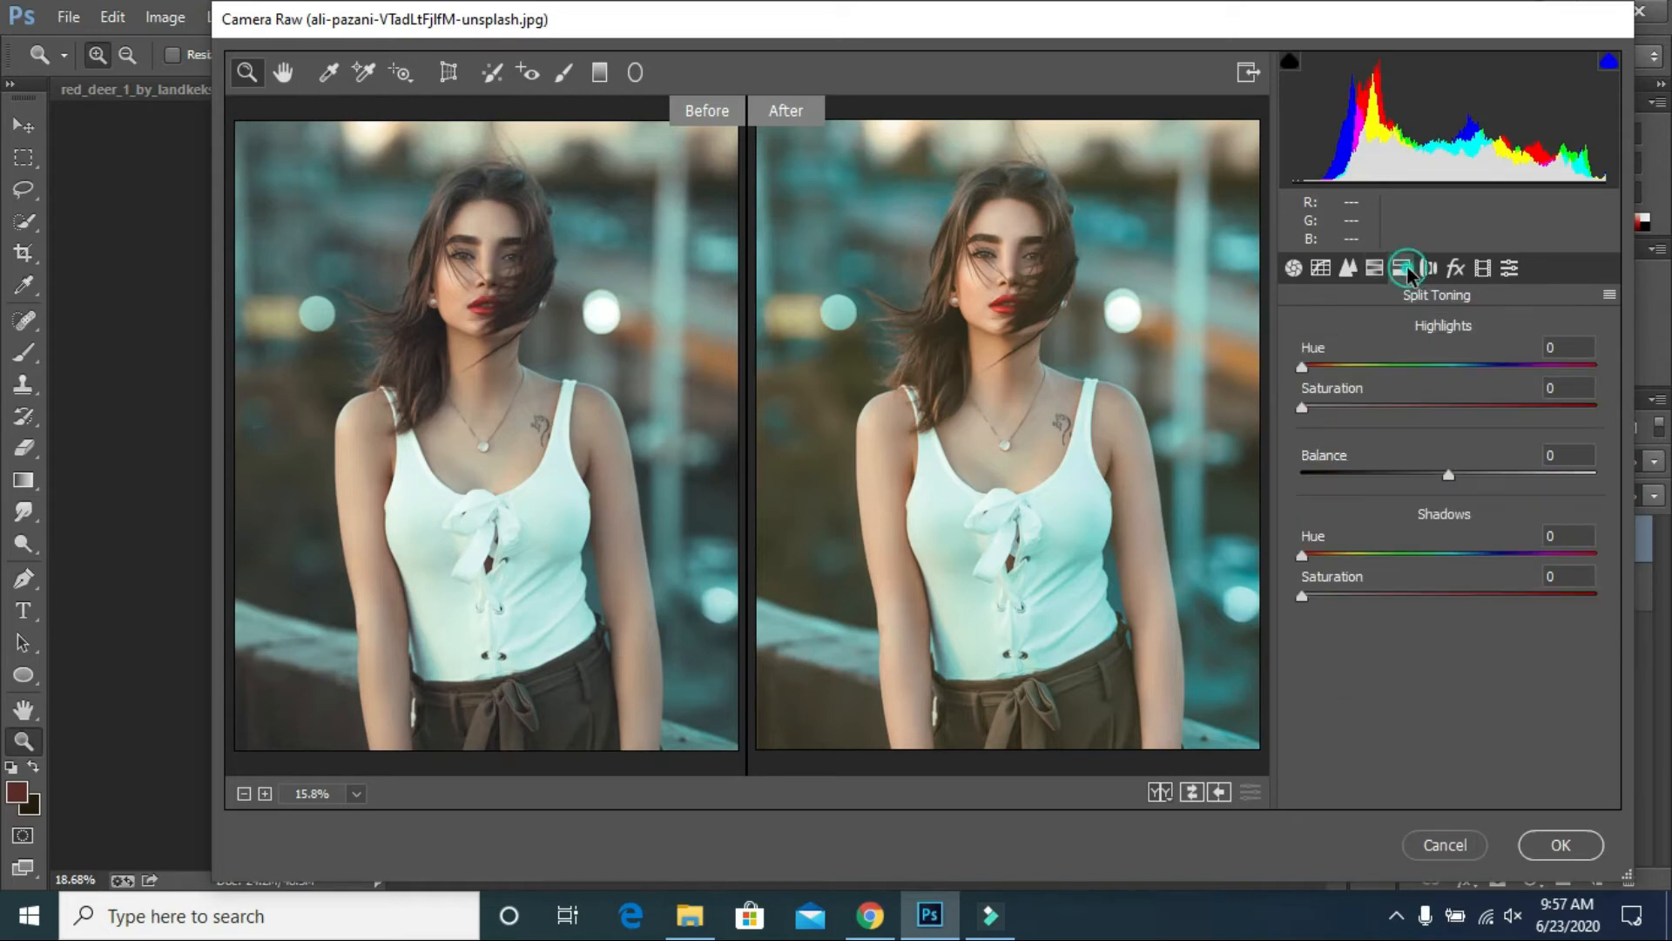
left_click_drag(1371, 365, 1456, 378)
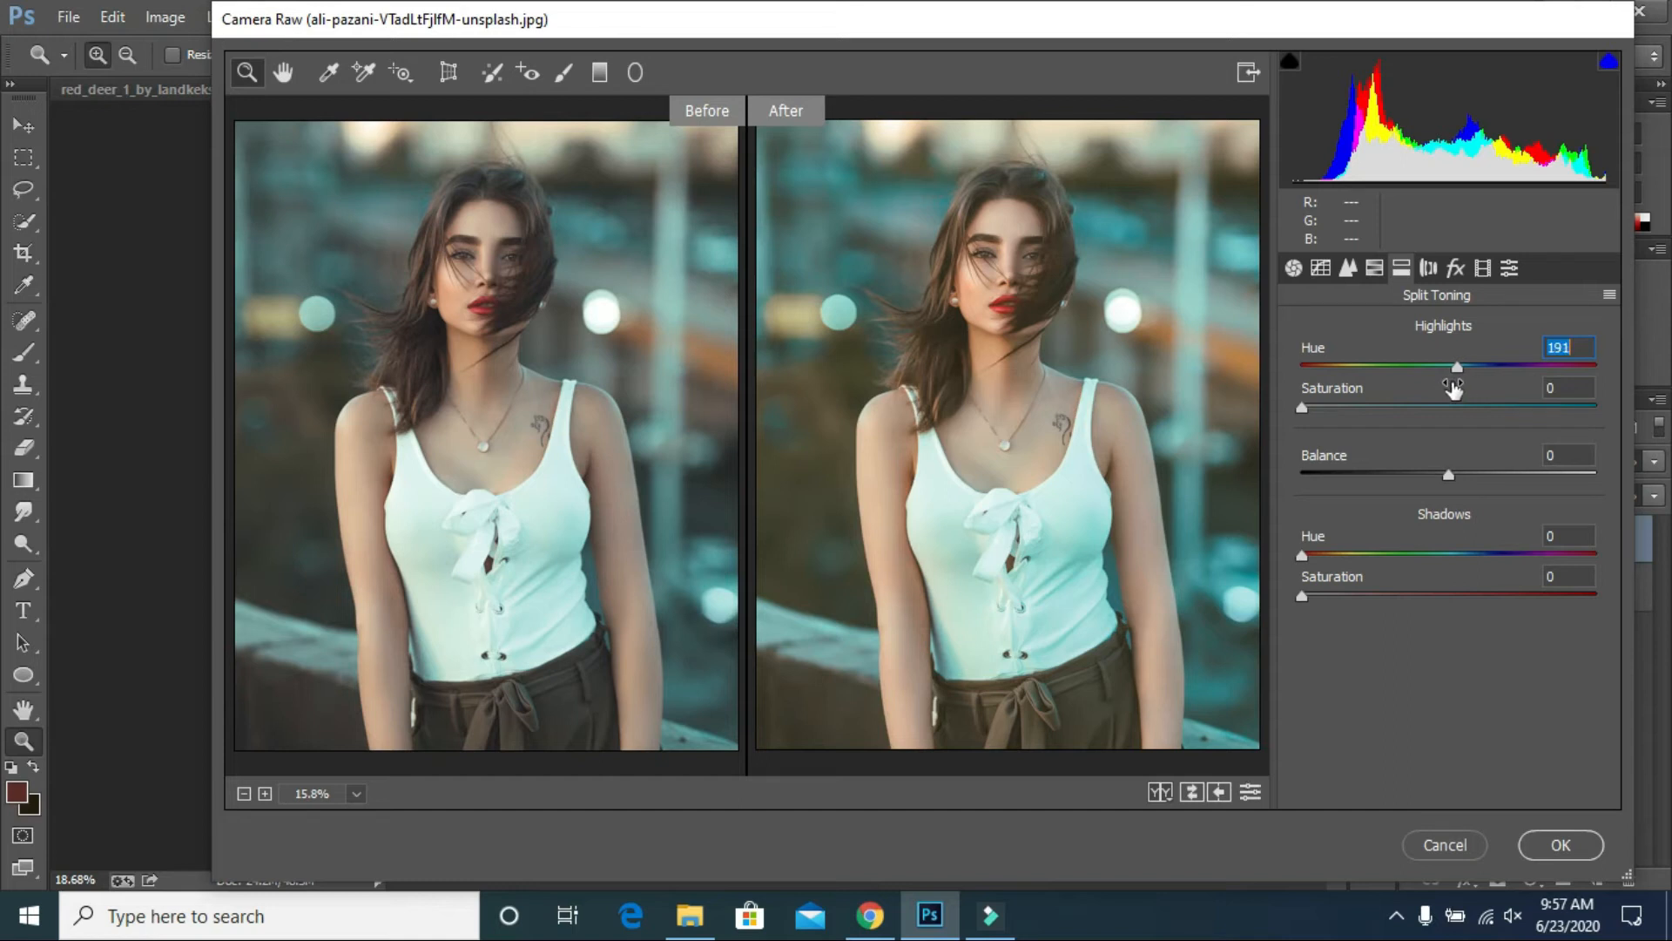
left_click(1339, 406)
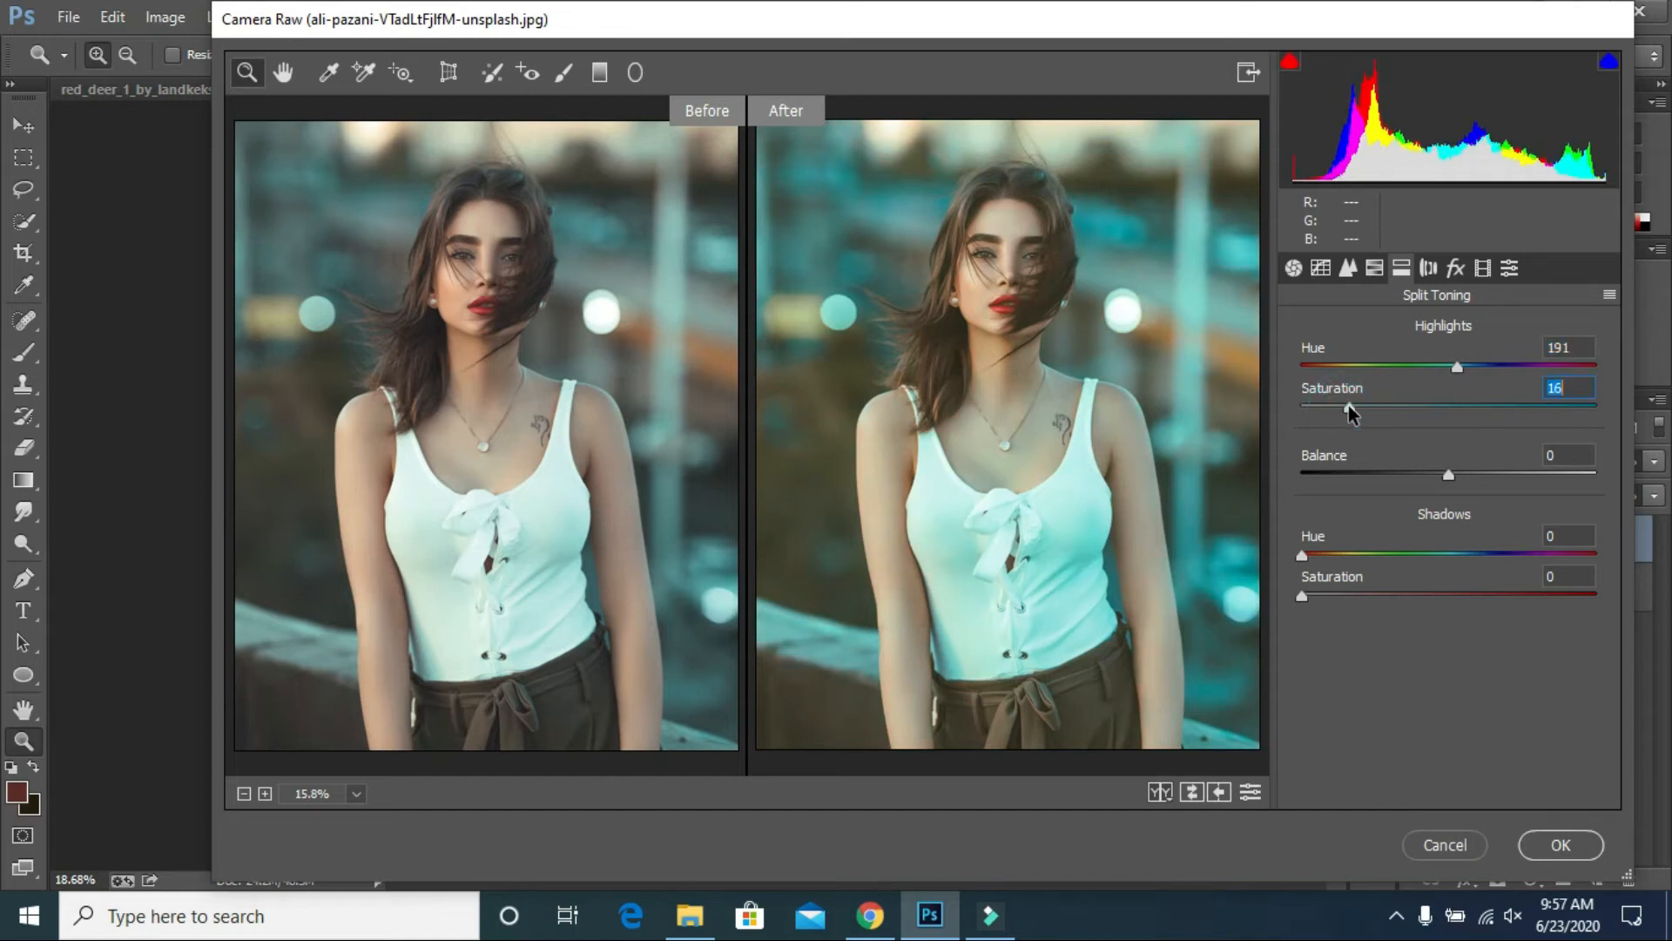
left_click_drag(1341, 406, 1333, 405)
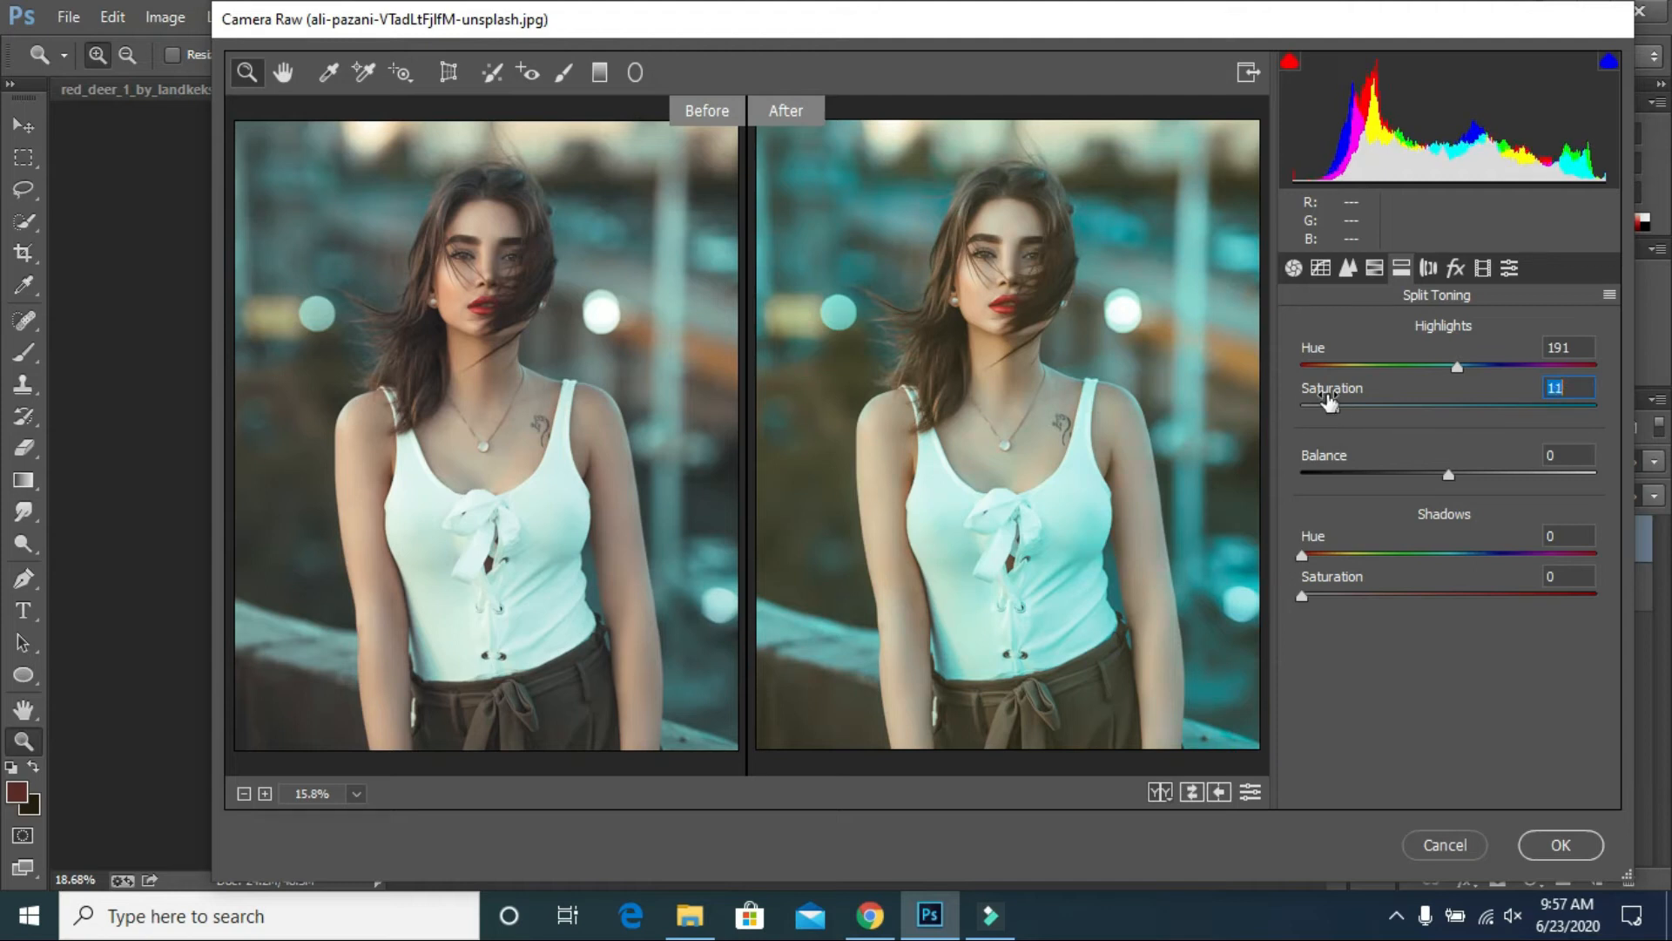
left_click_drag(1303, 555, 1314, 599)
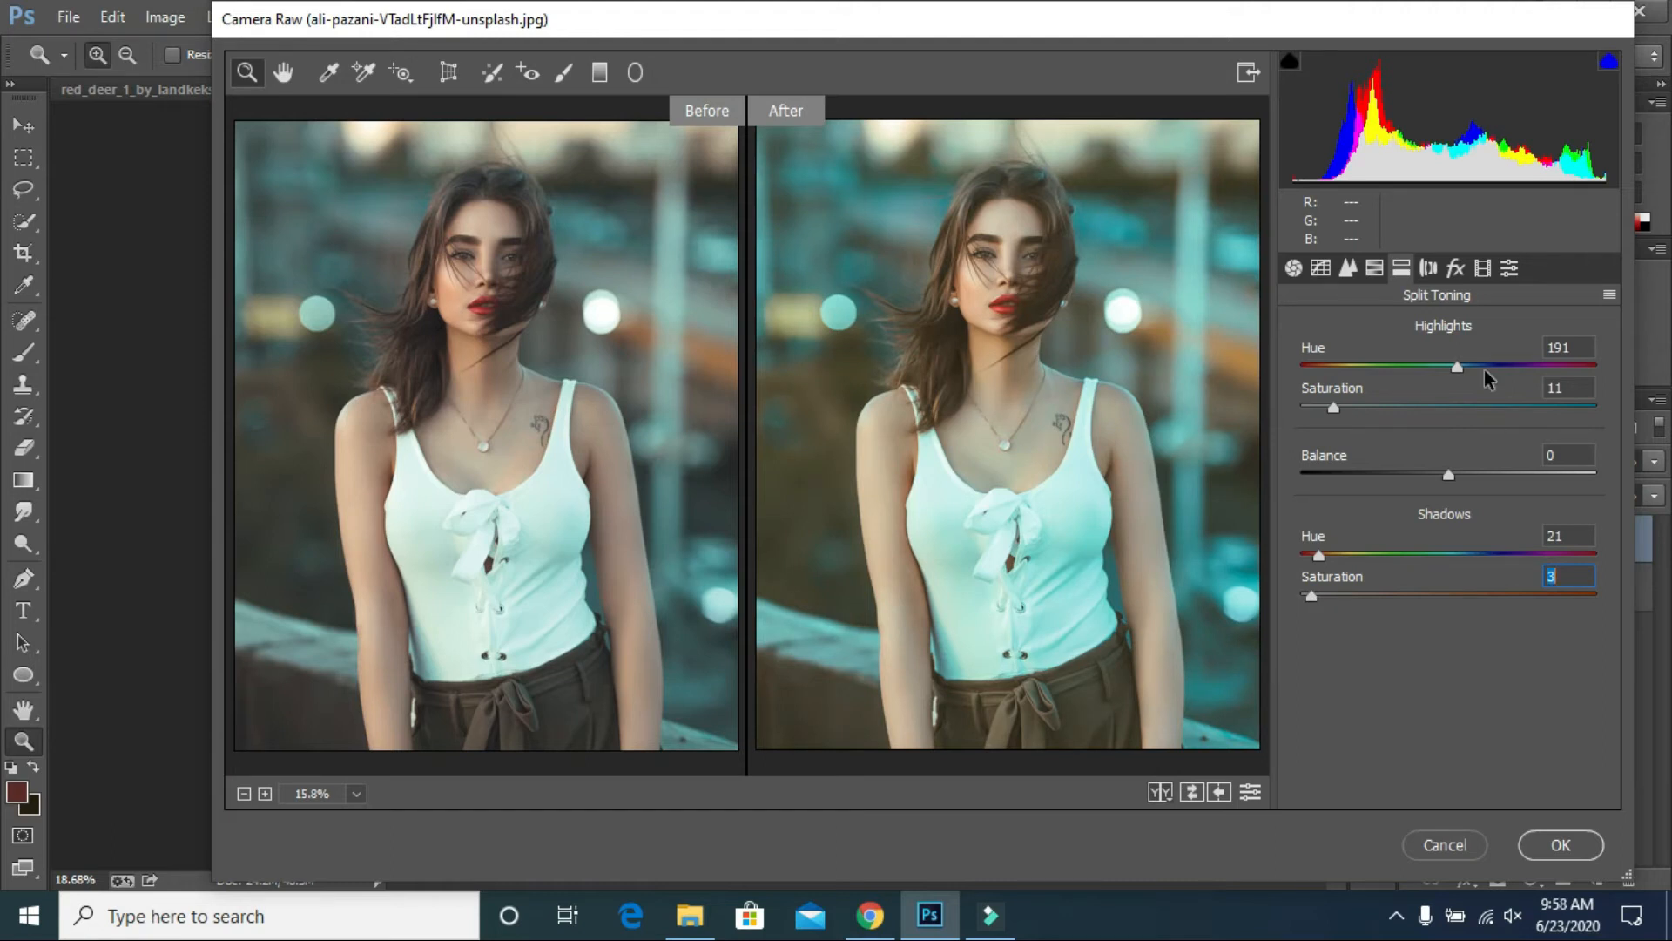
Calibrate the primaries to Red Hue +3, Green Hue +100 and Saturation +15, and Blue Hue +13 and Saturation +33
left_click(1467, 272)
left_click(1483, 268)
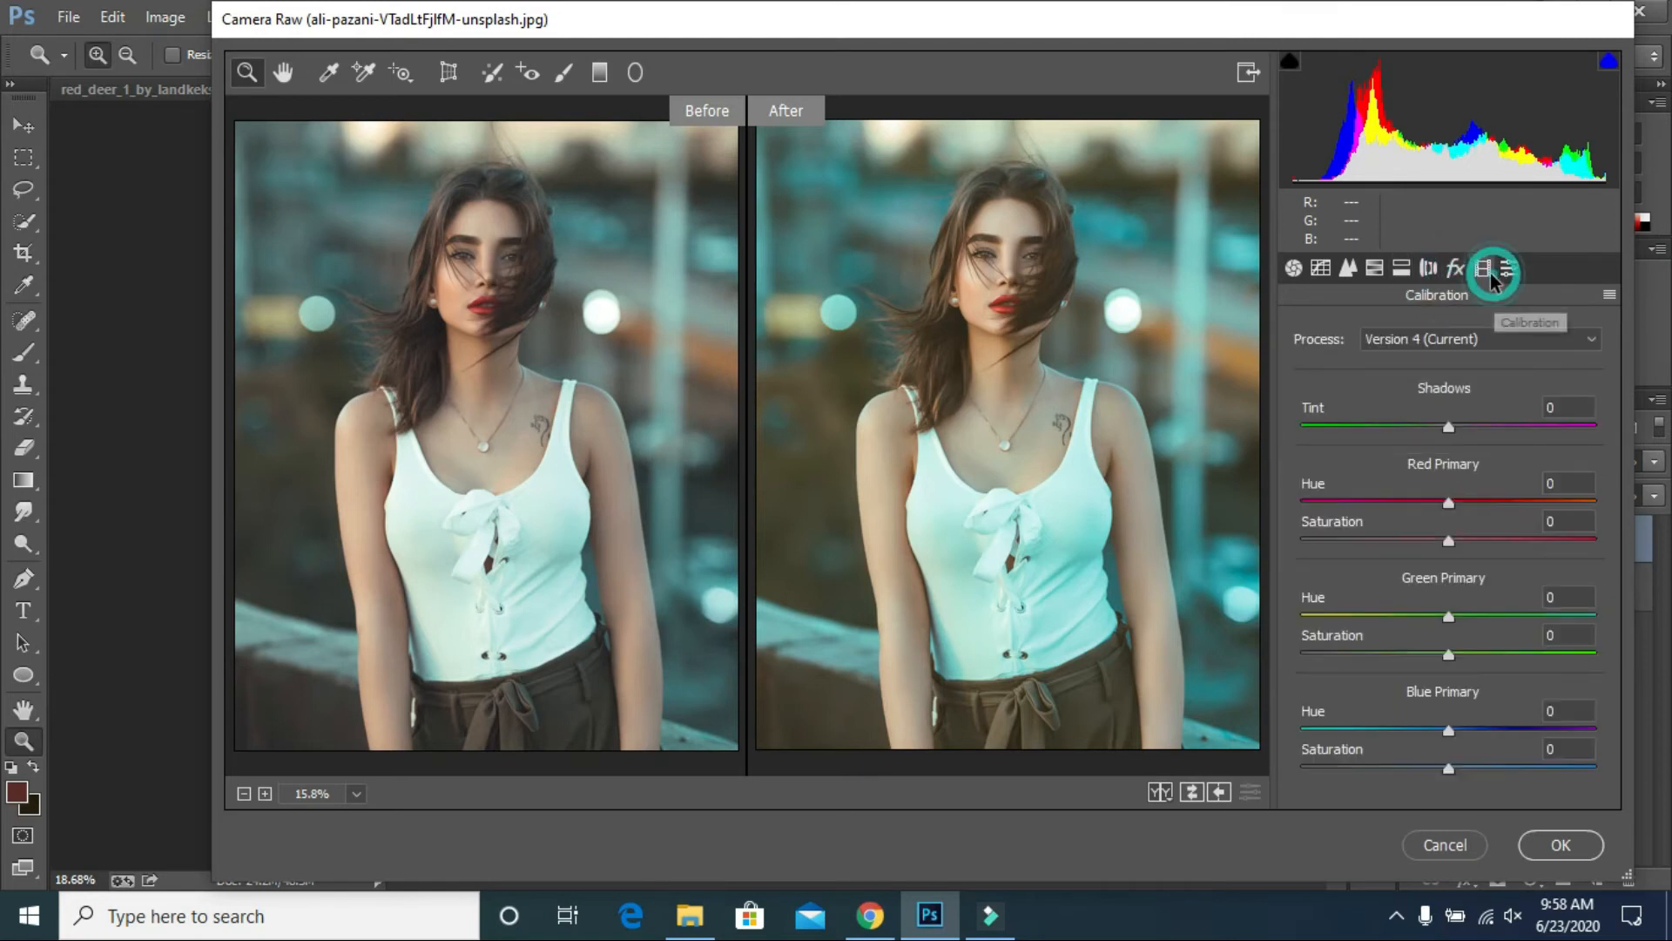
left_click_drag(1450, 502, 1454, 503)
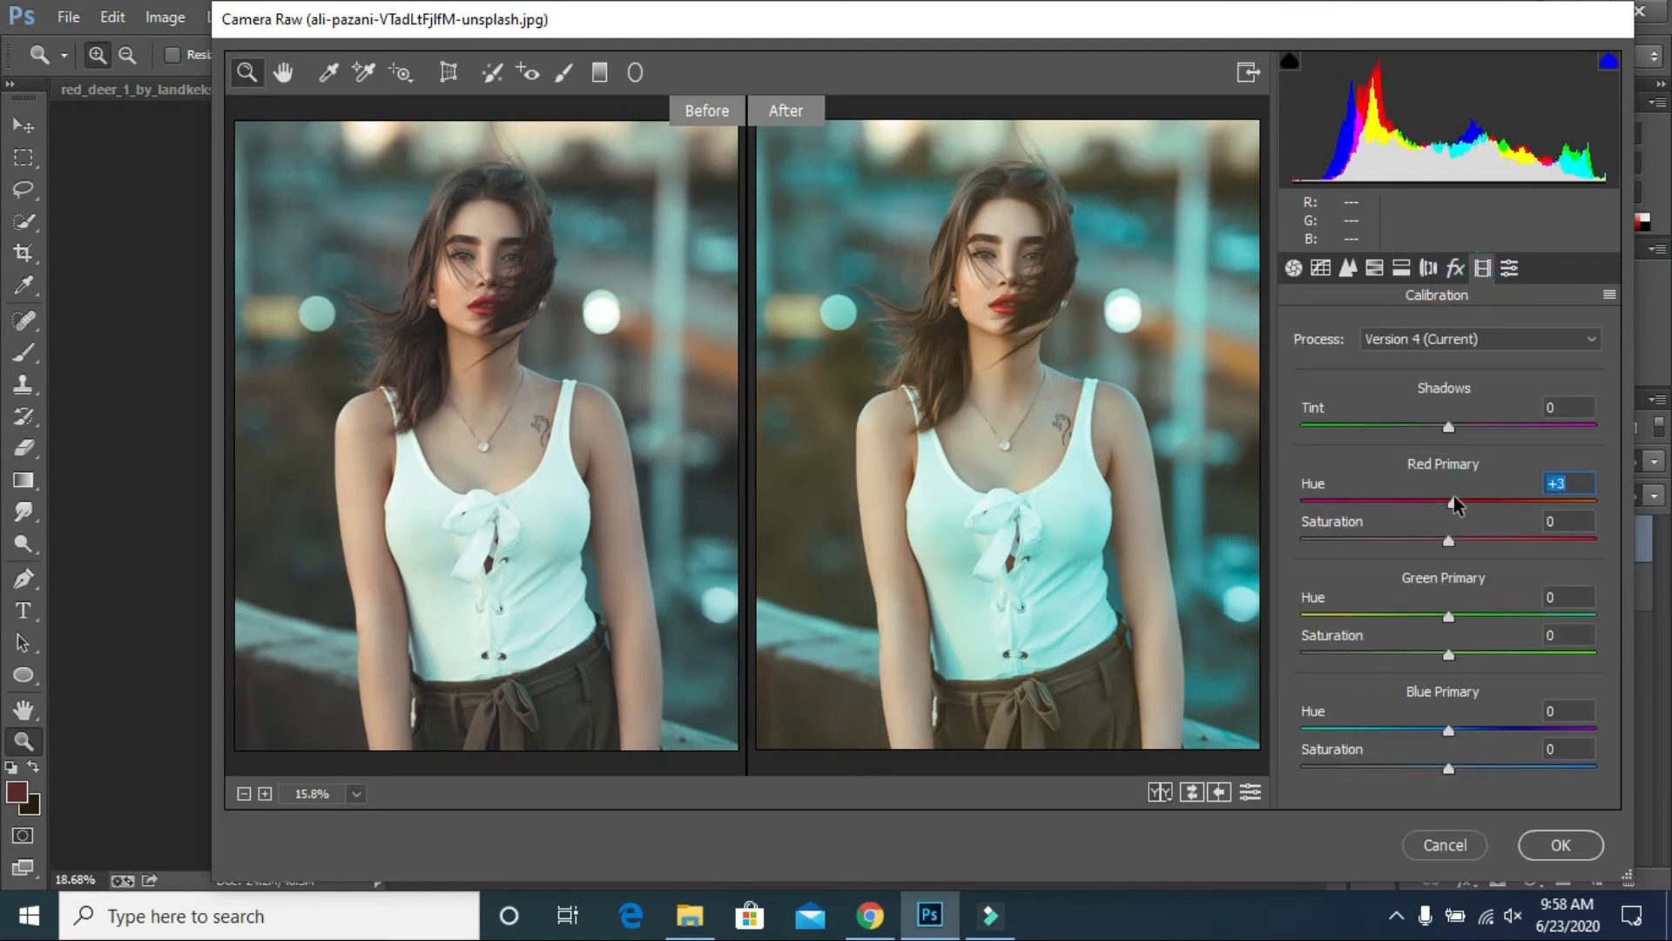
left_click_drag(1450, 617, 1609, 609)
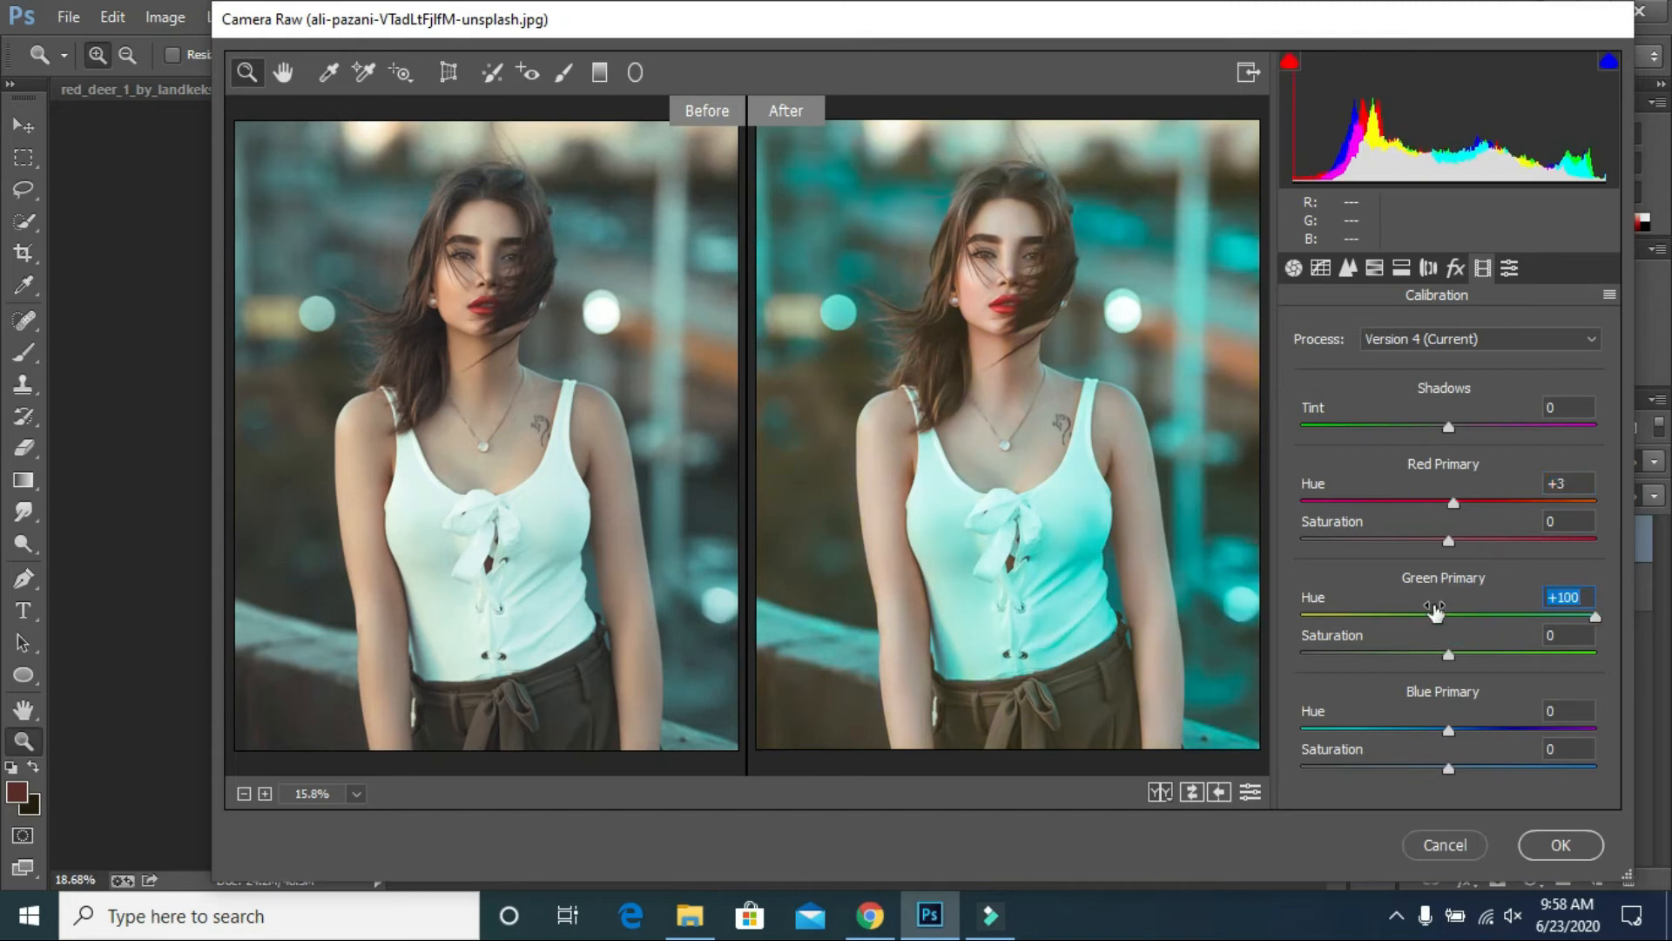
left_click(1452, 655)
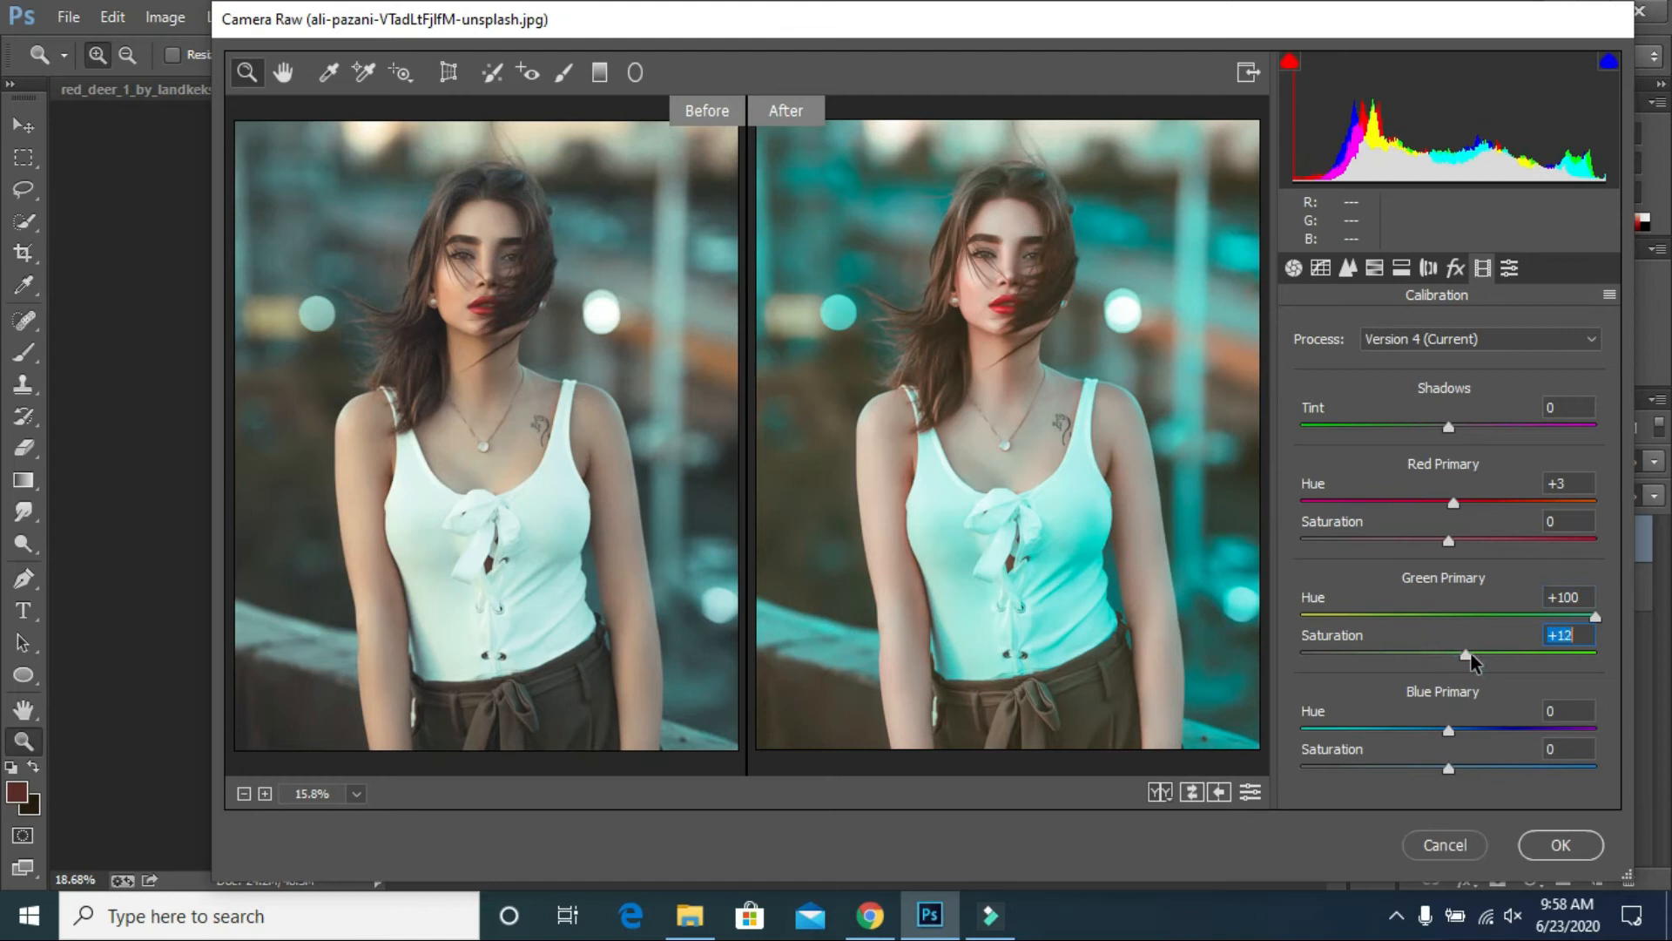
left_click_drag(1476, 653, 1472, 653)
left_click_drag(1457, 737, 1476, 737)
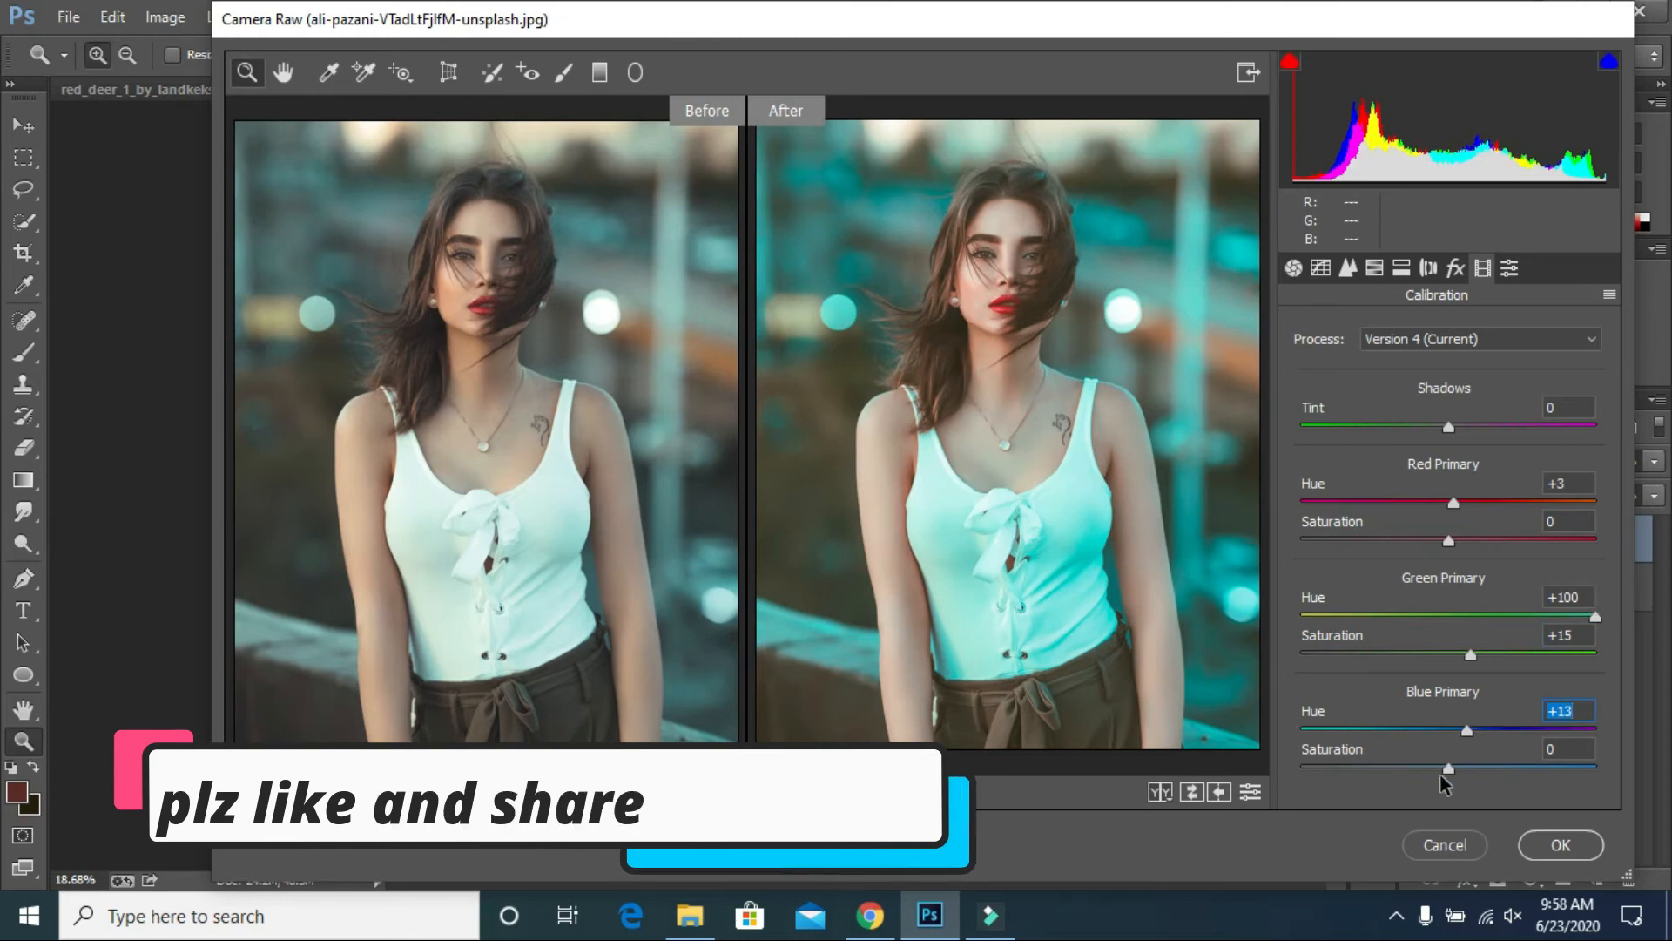
left_click_drag(1449, 770, 1464, 772)
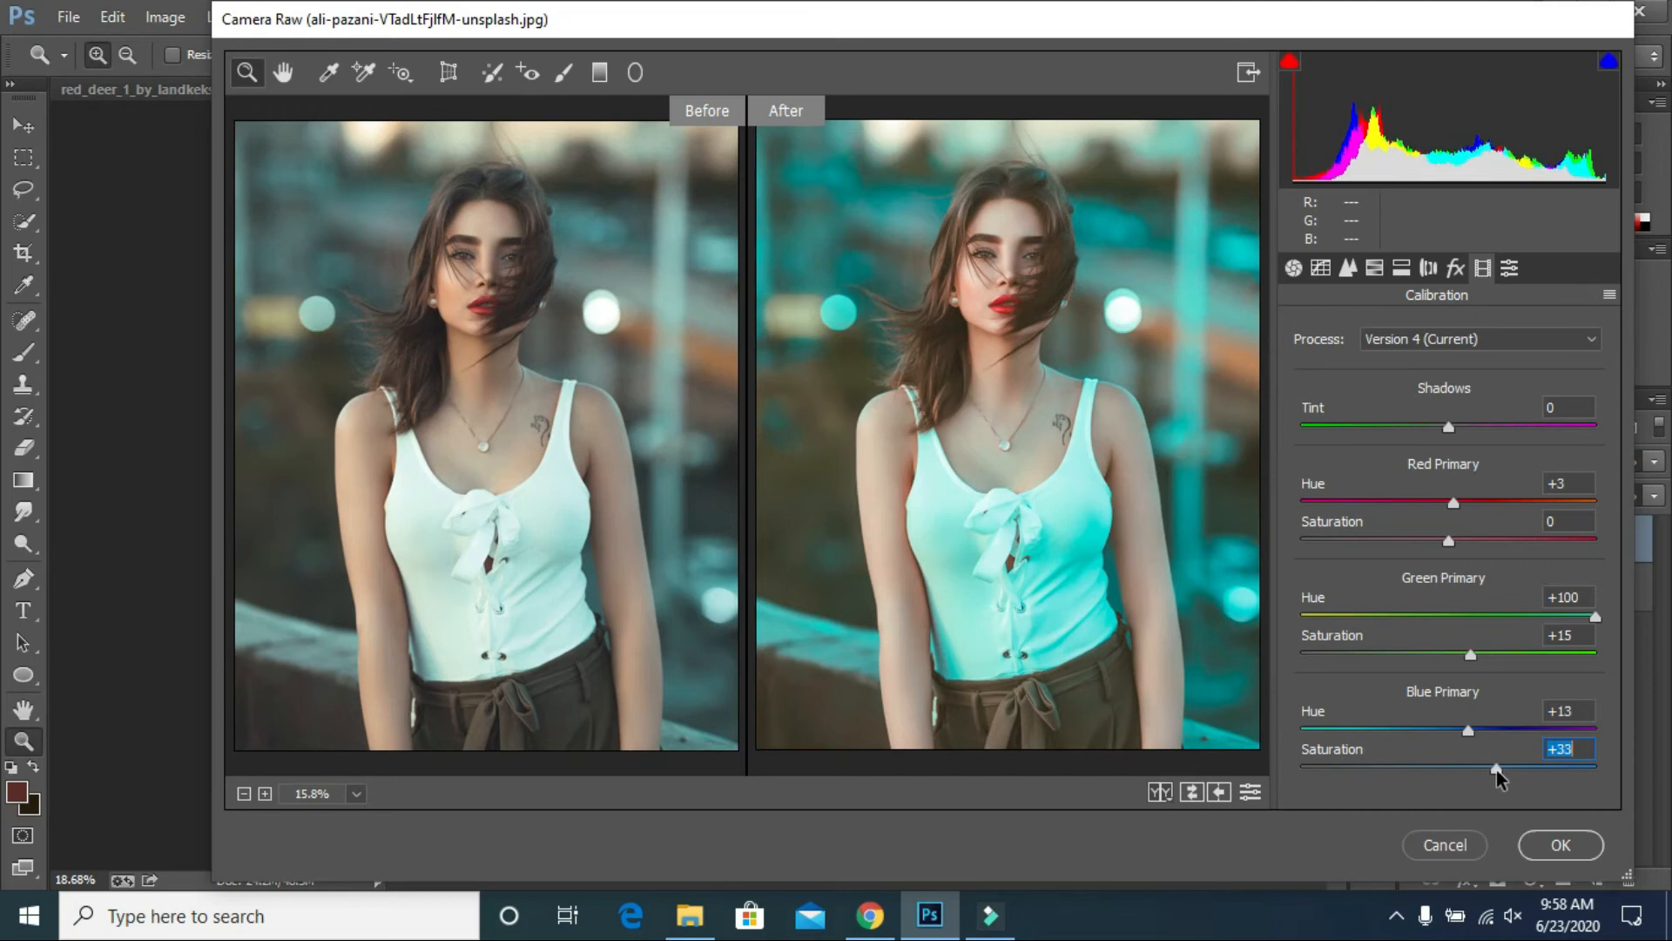
Zoom out the before/after preview to compare the whole graded portrait with the original
right_click(884, 331)
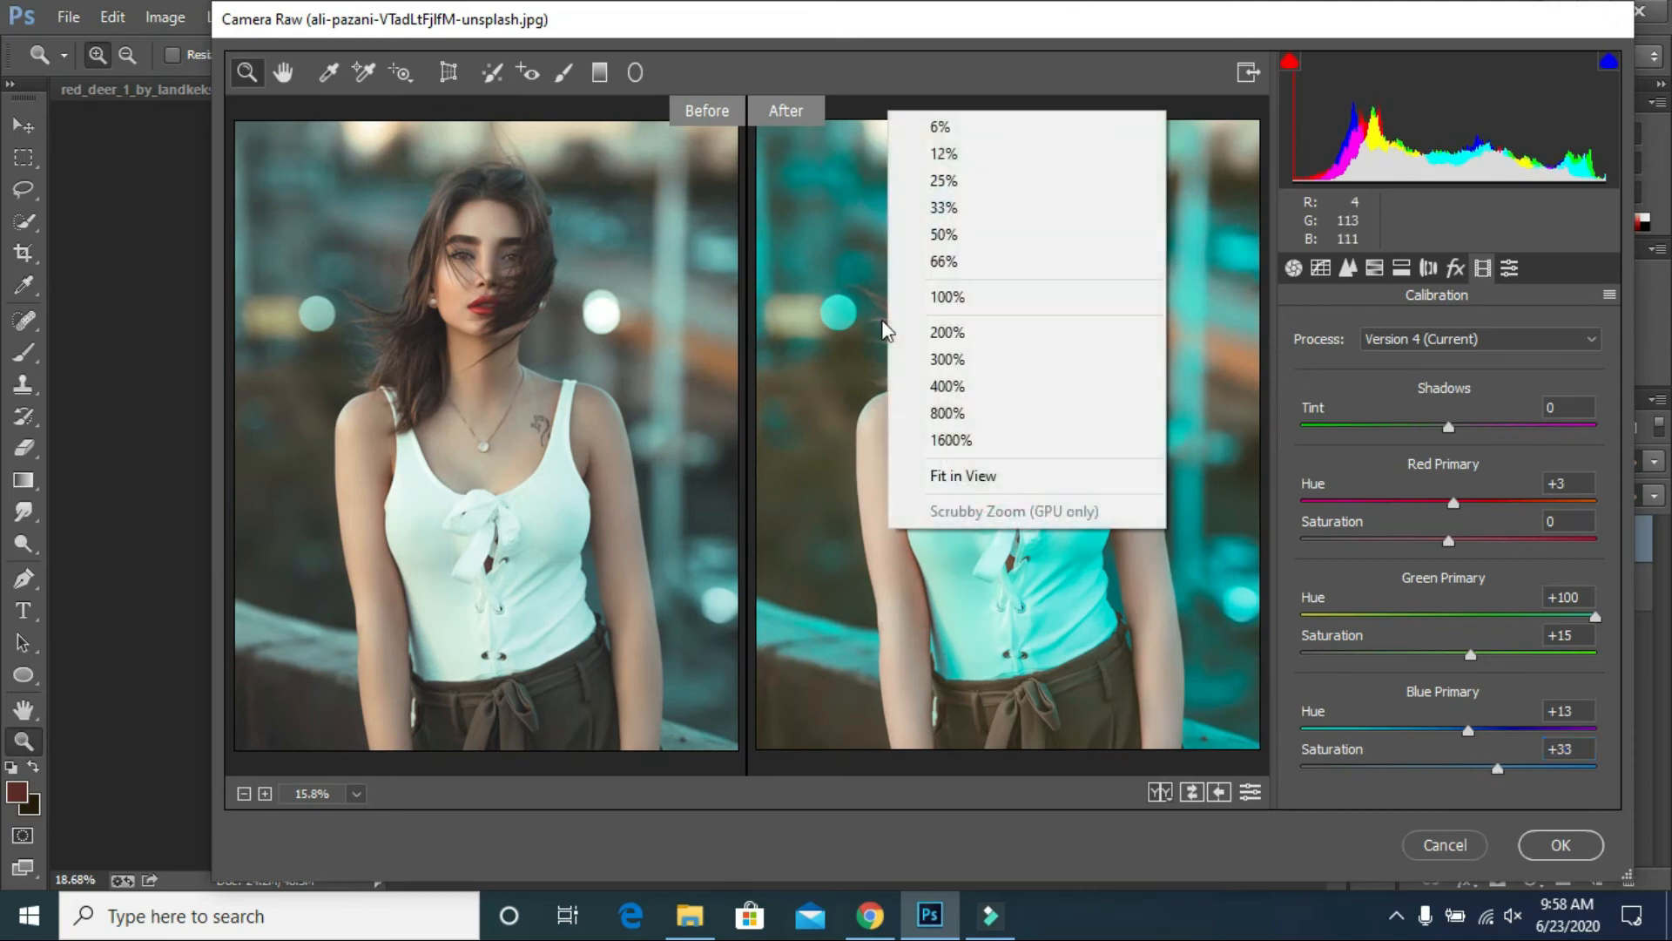
left_click(936, 125)
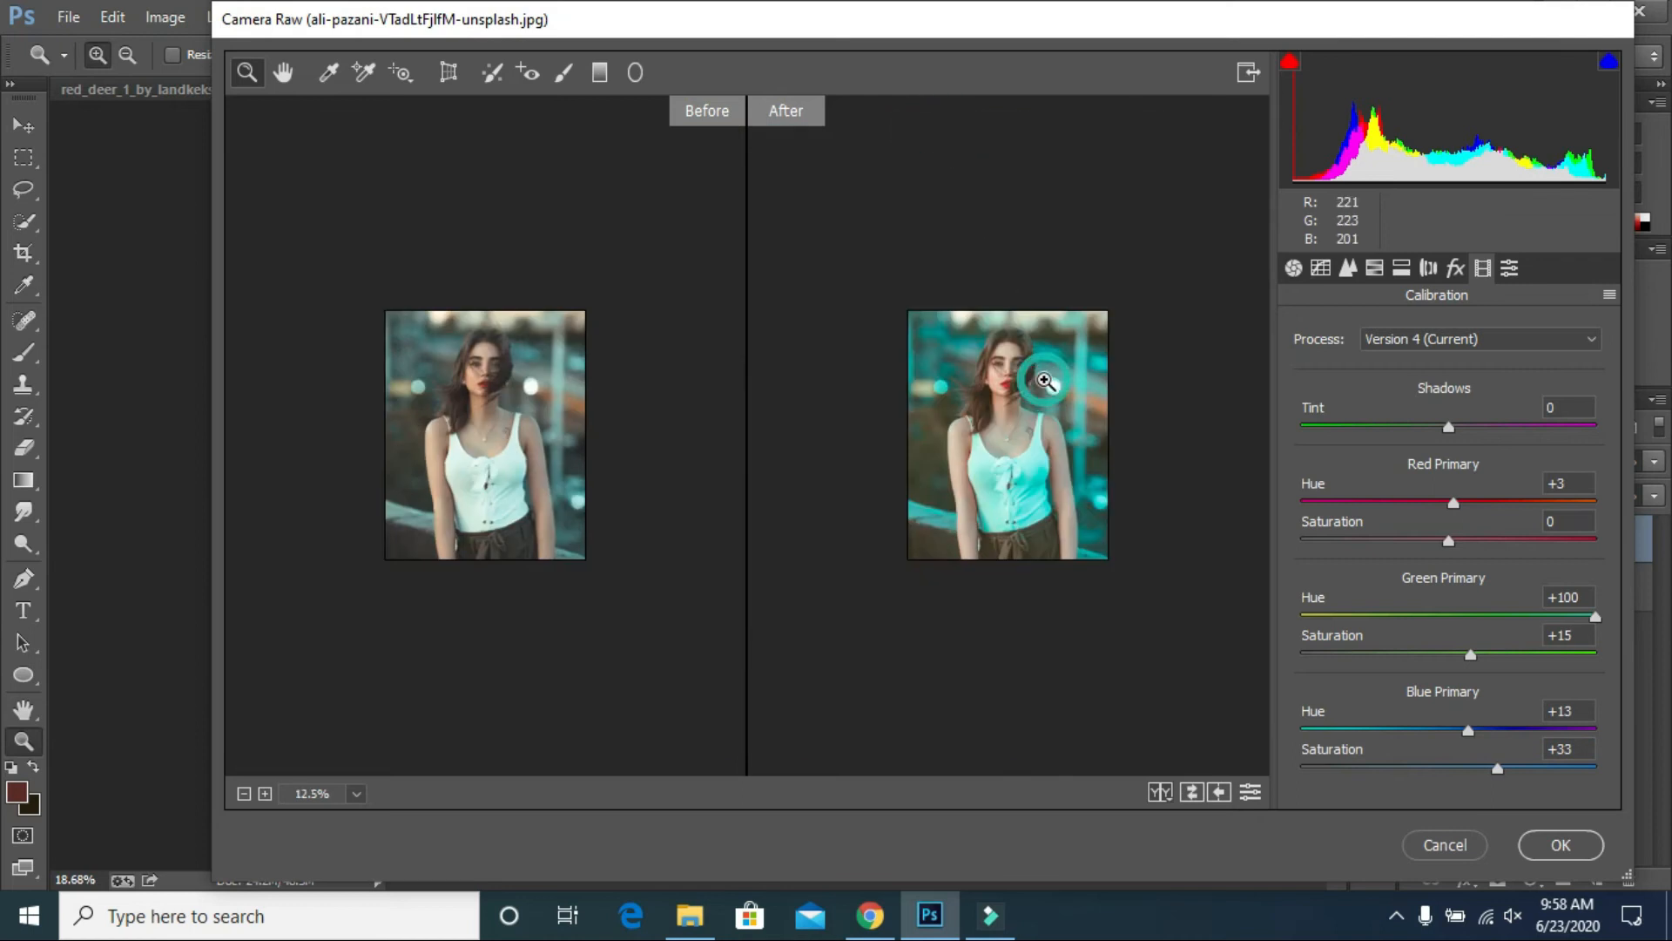
left_click(1048, 390)
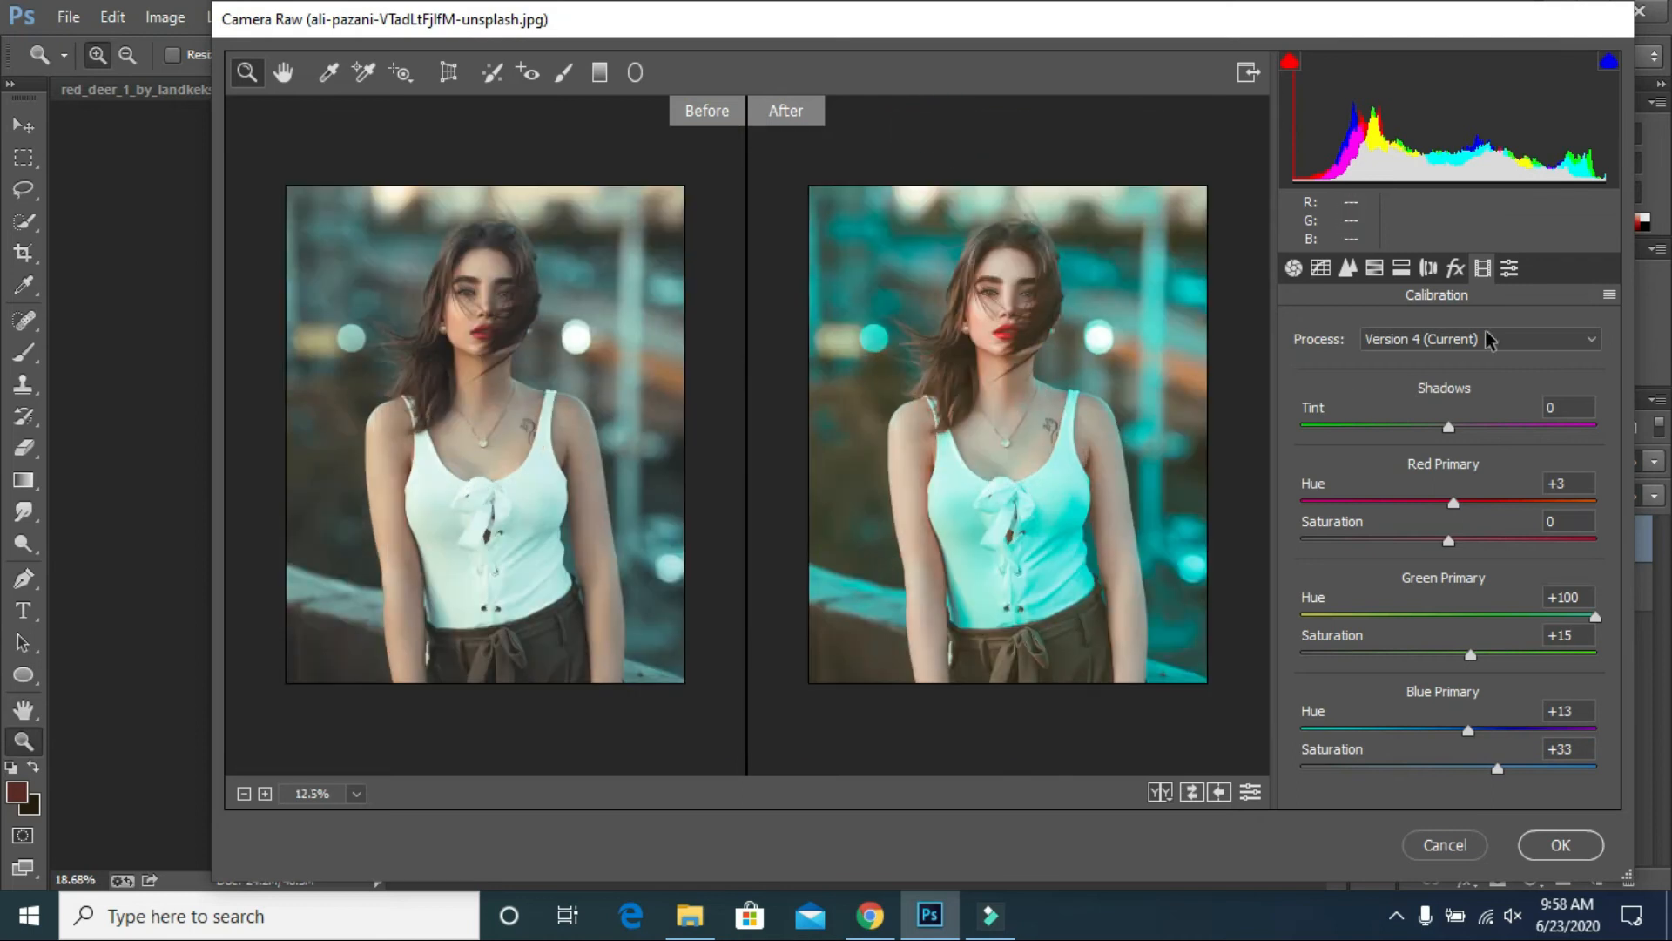
left_click(1610, 295)
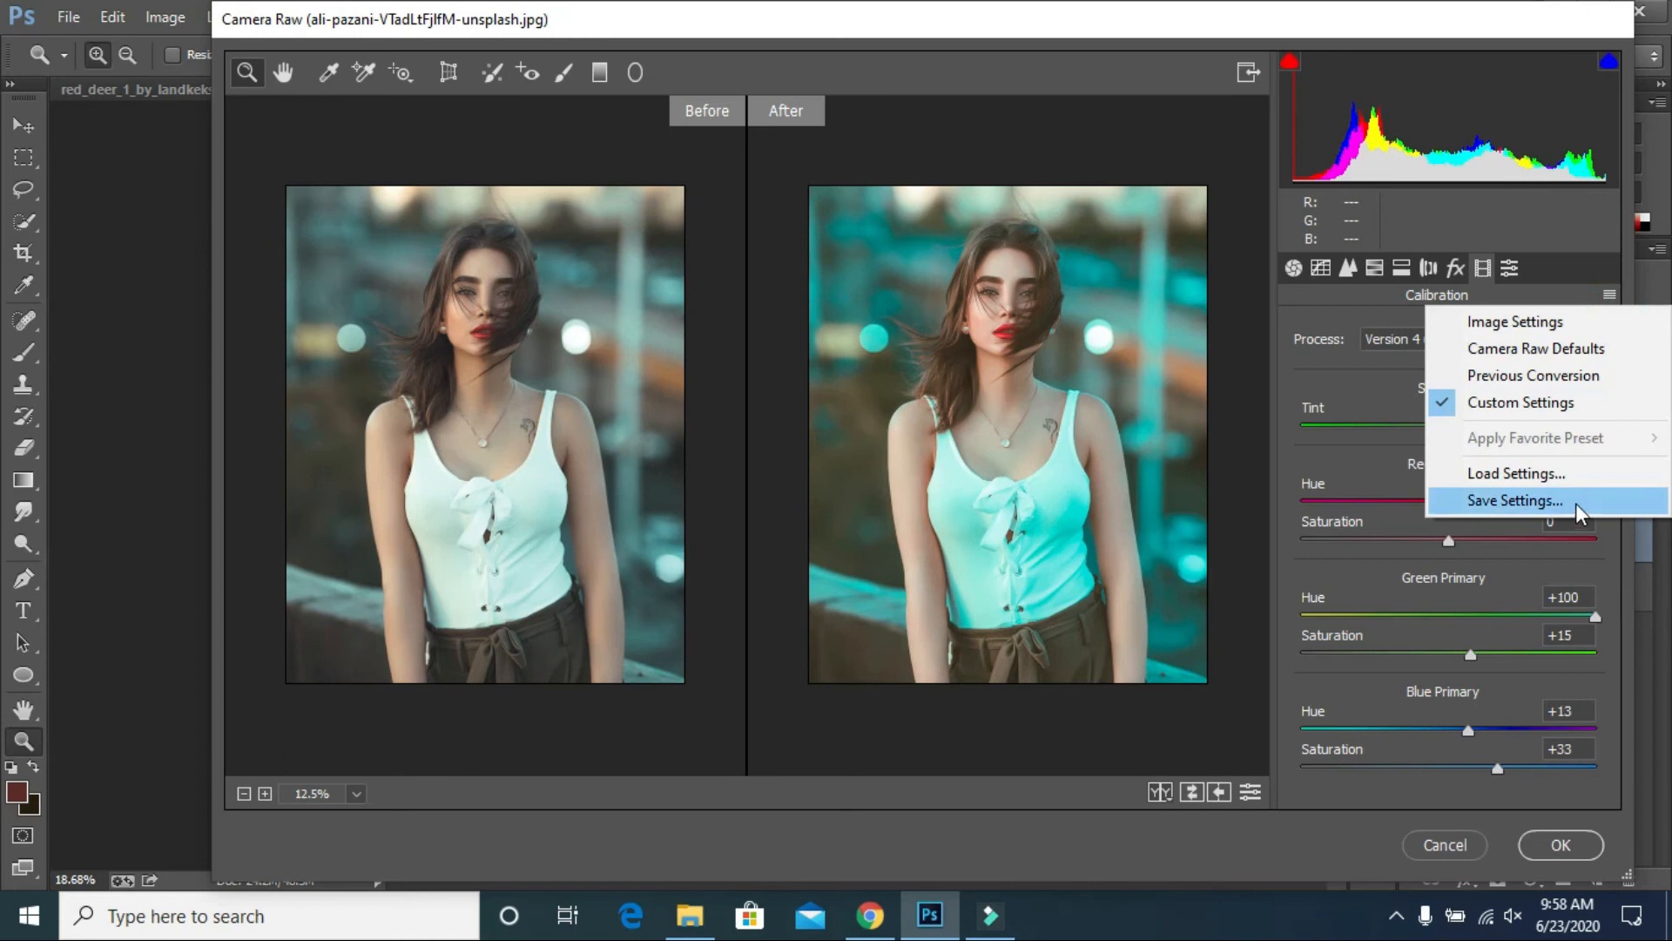
left_click(1571, 478)
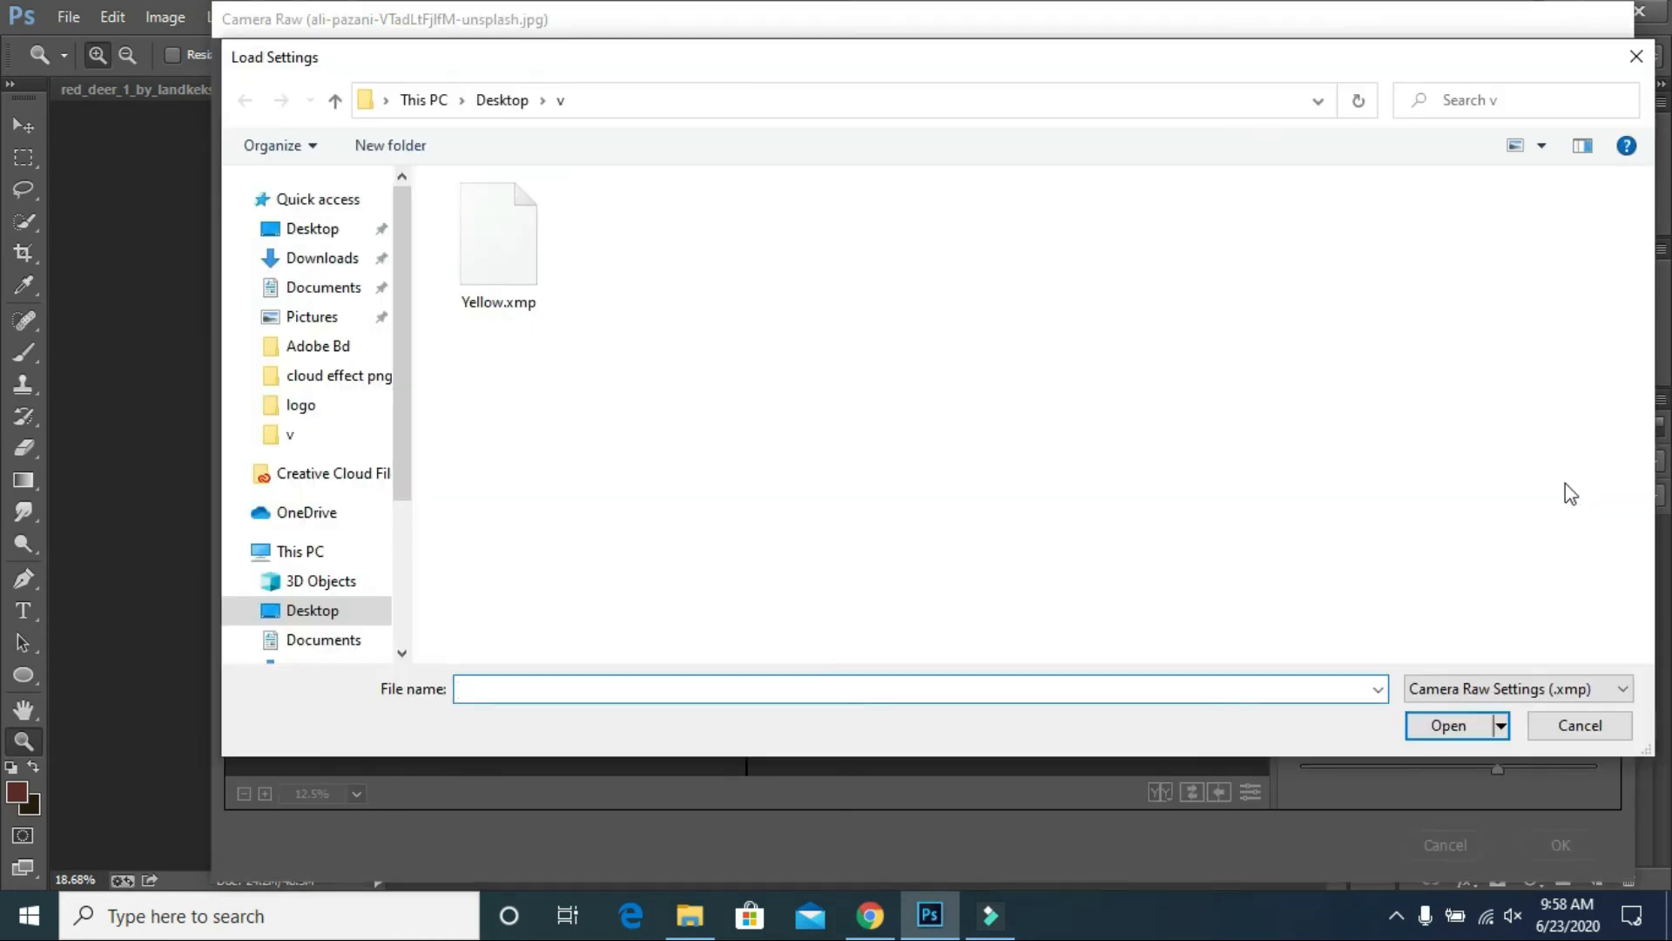
left_click(1577, 723)
Save all the Camera Raw settings of the graded portrait as a preset file named y on the Desktop
left_click(1612, 296)
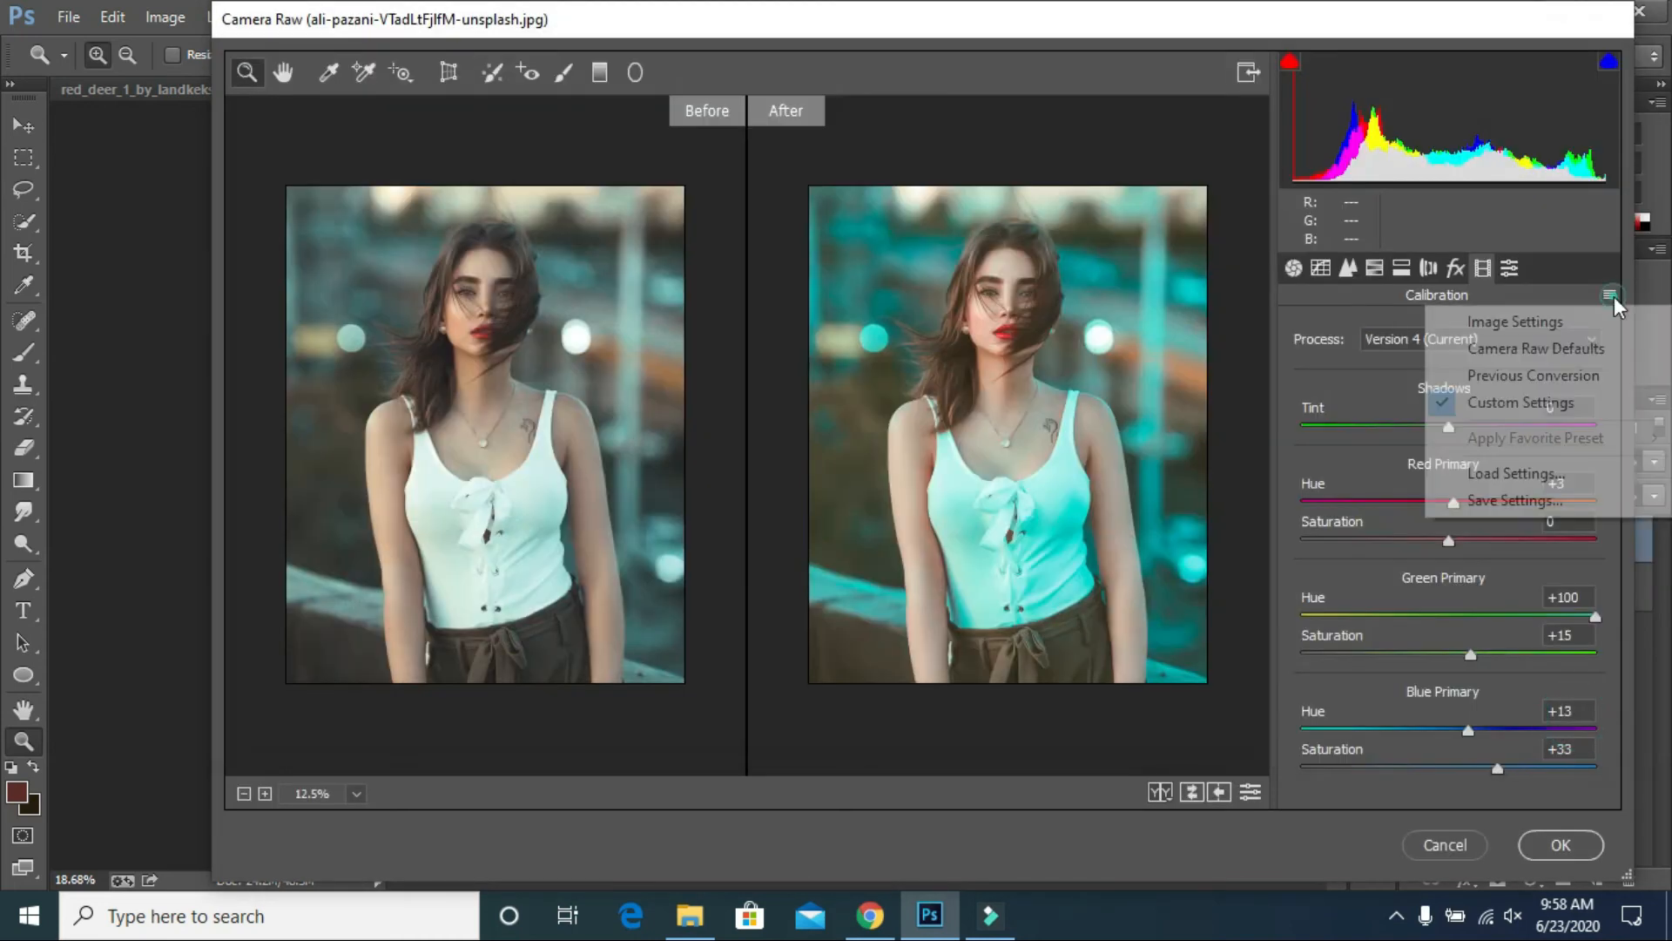
left_click(1605, 499)
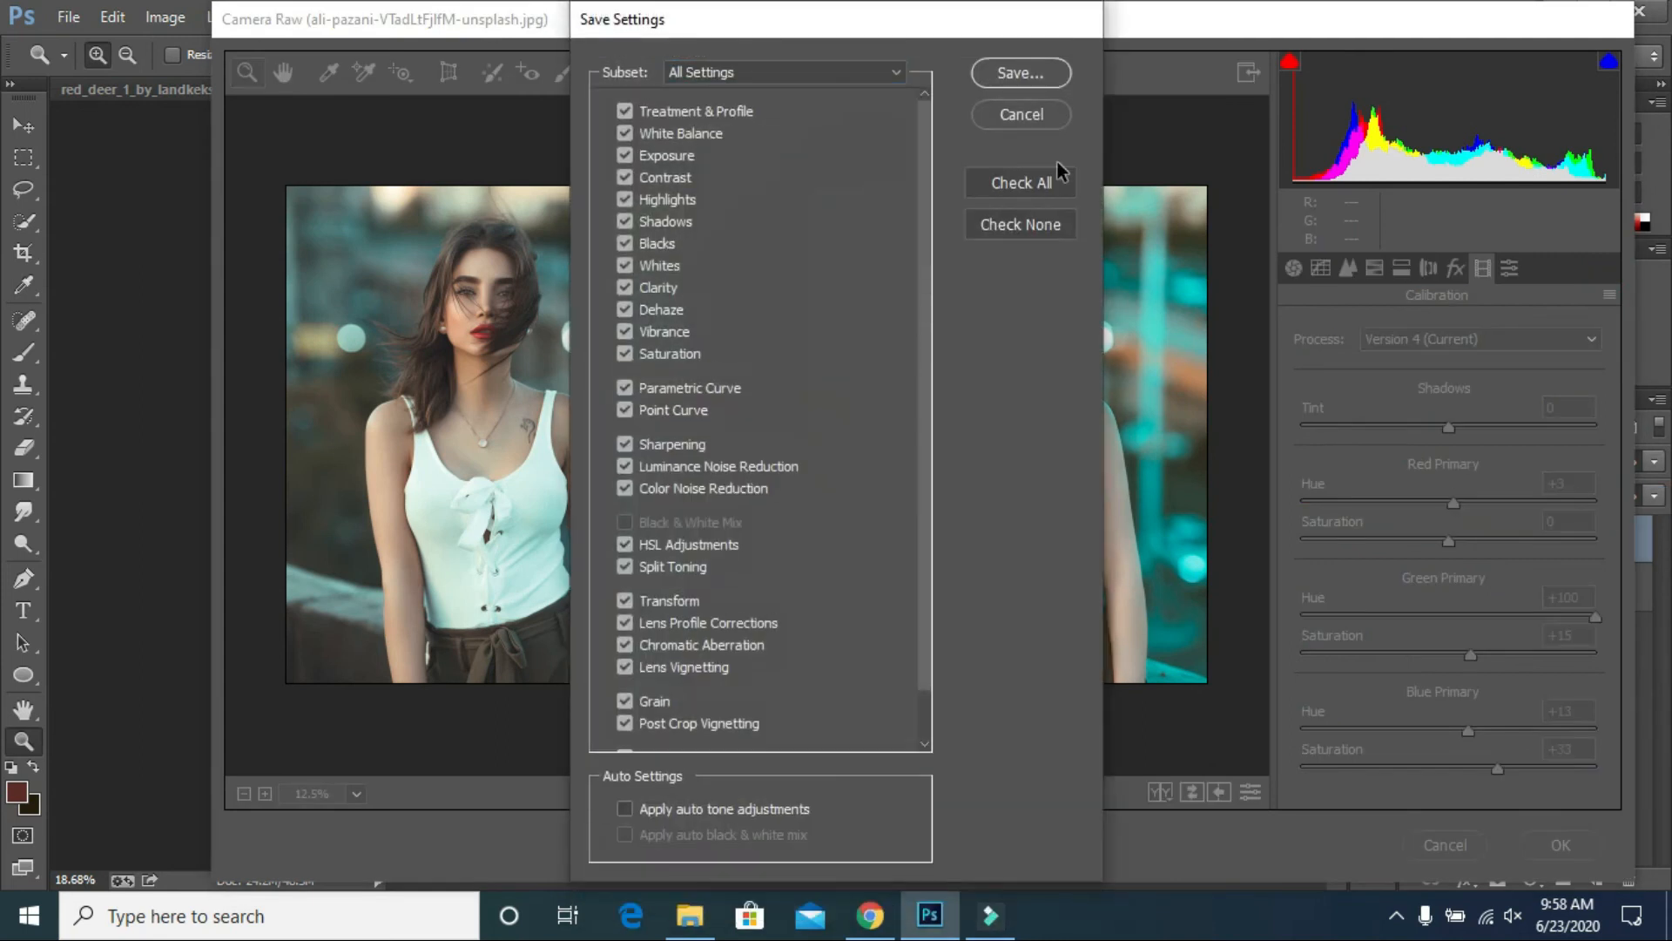
left_click(1031, 77)
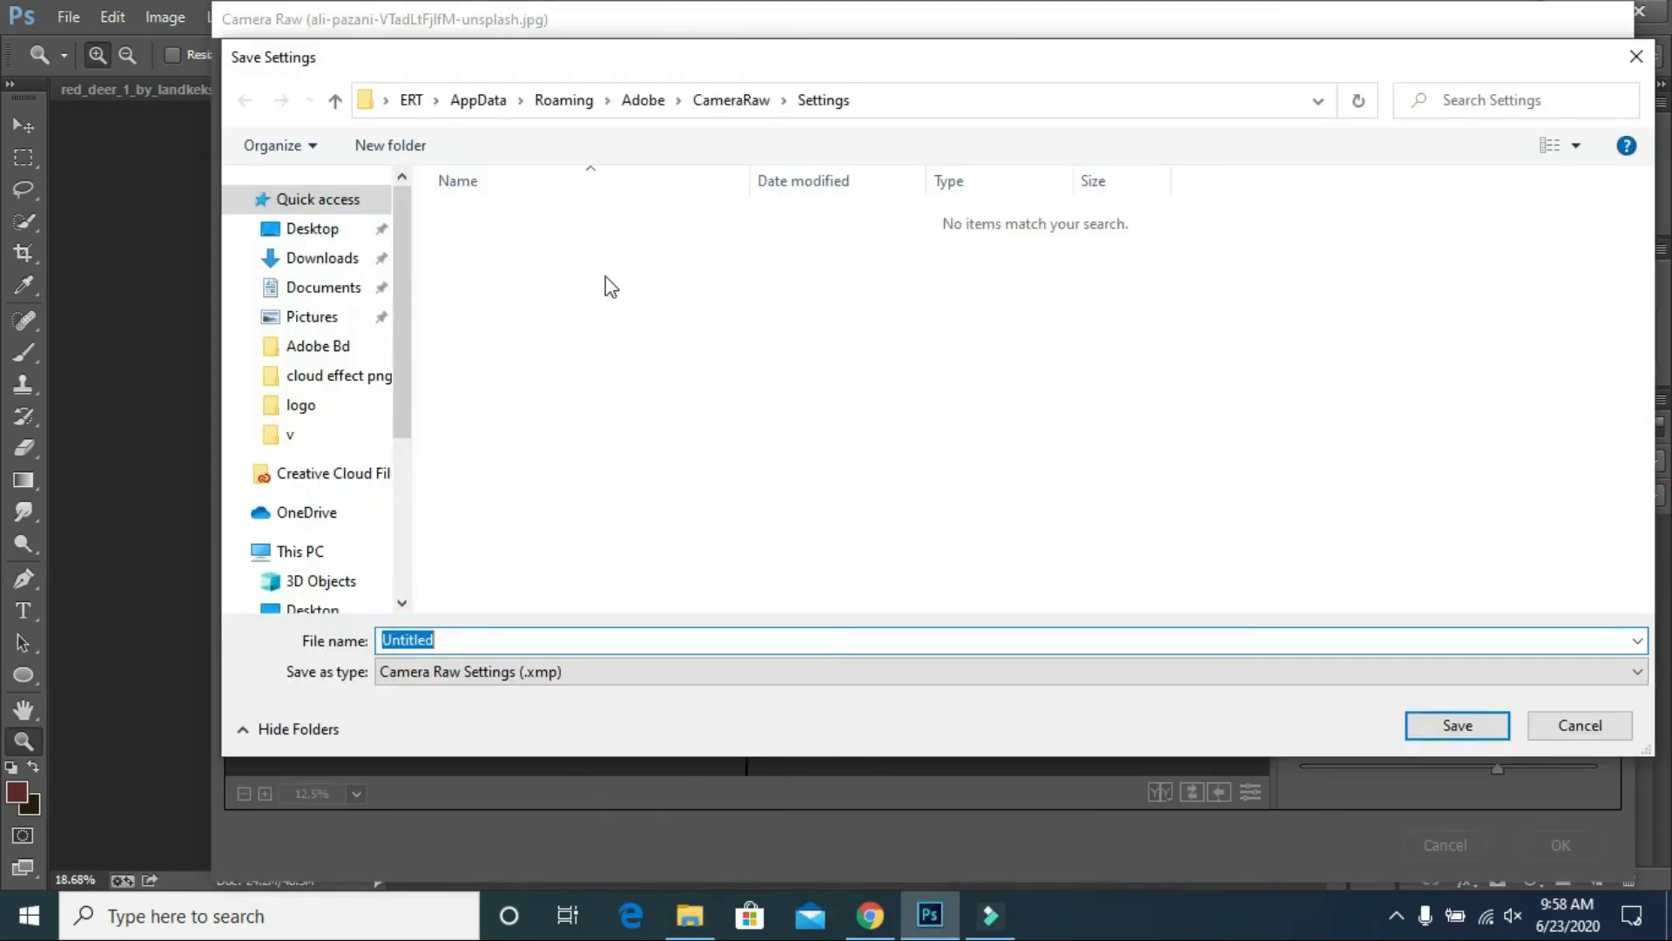
left_click(344, 234)
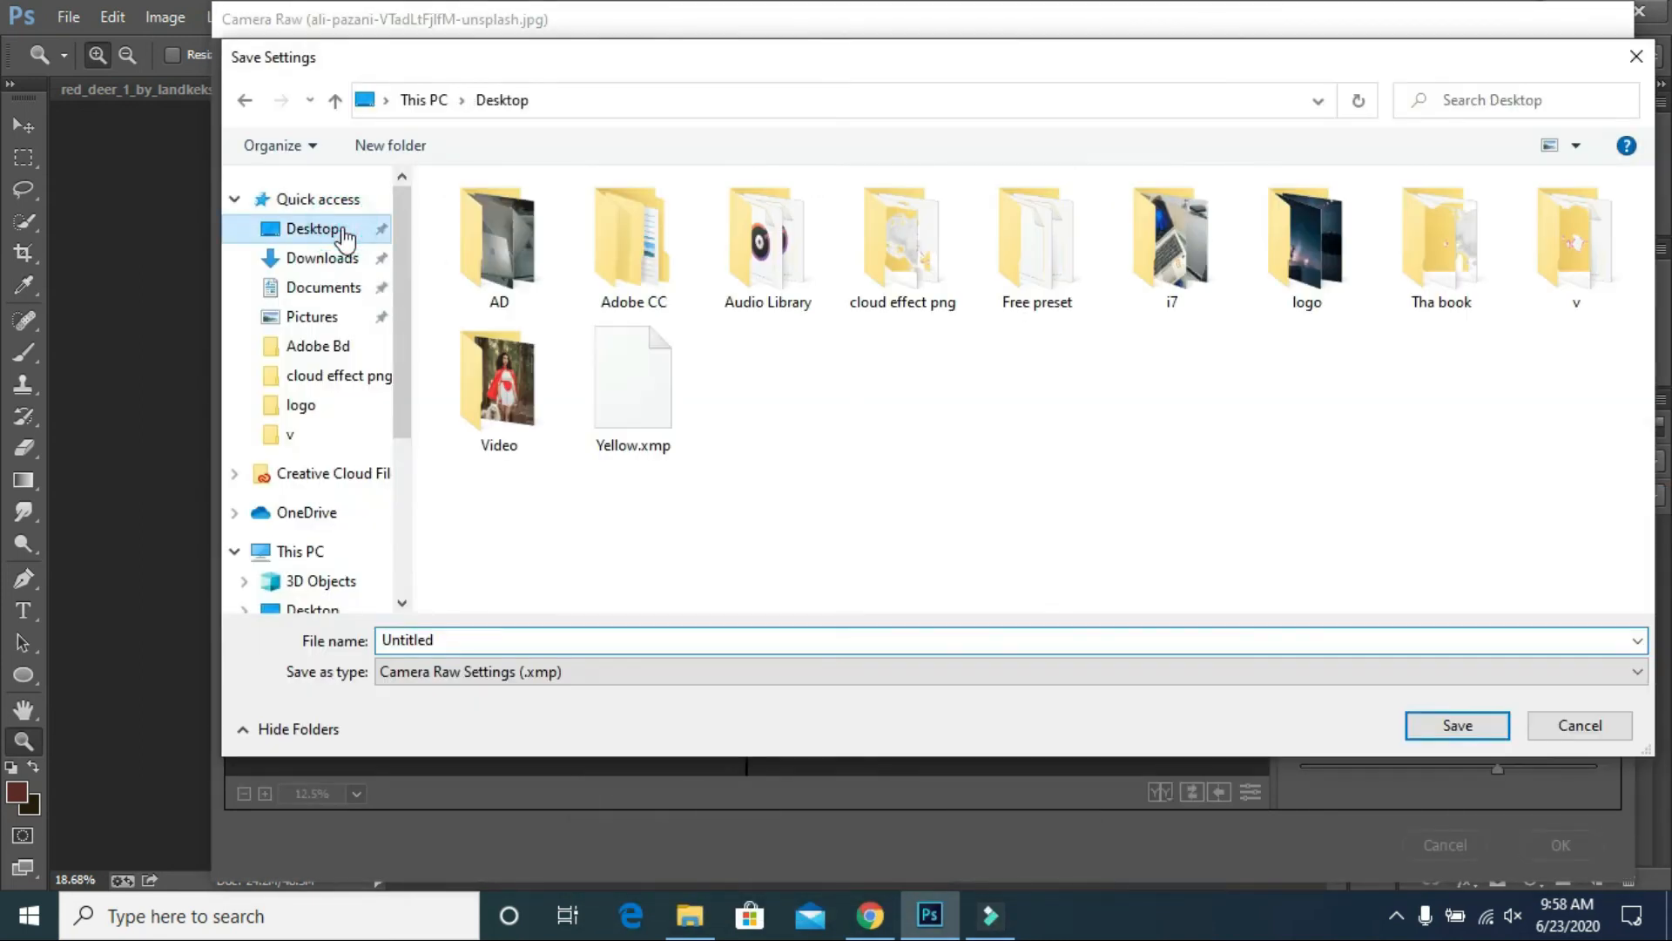
left_click(562, 639)
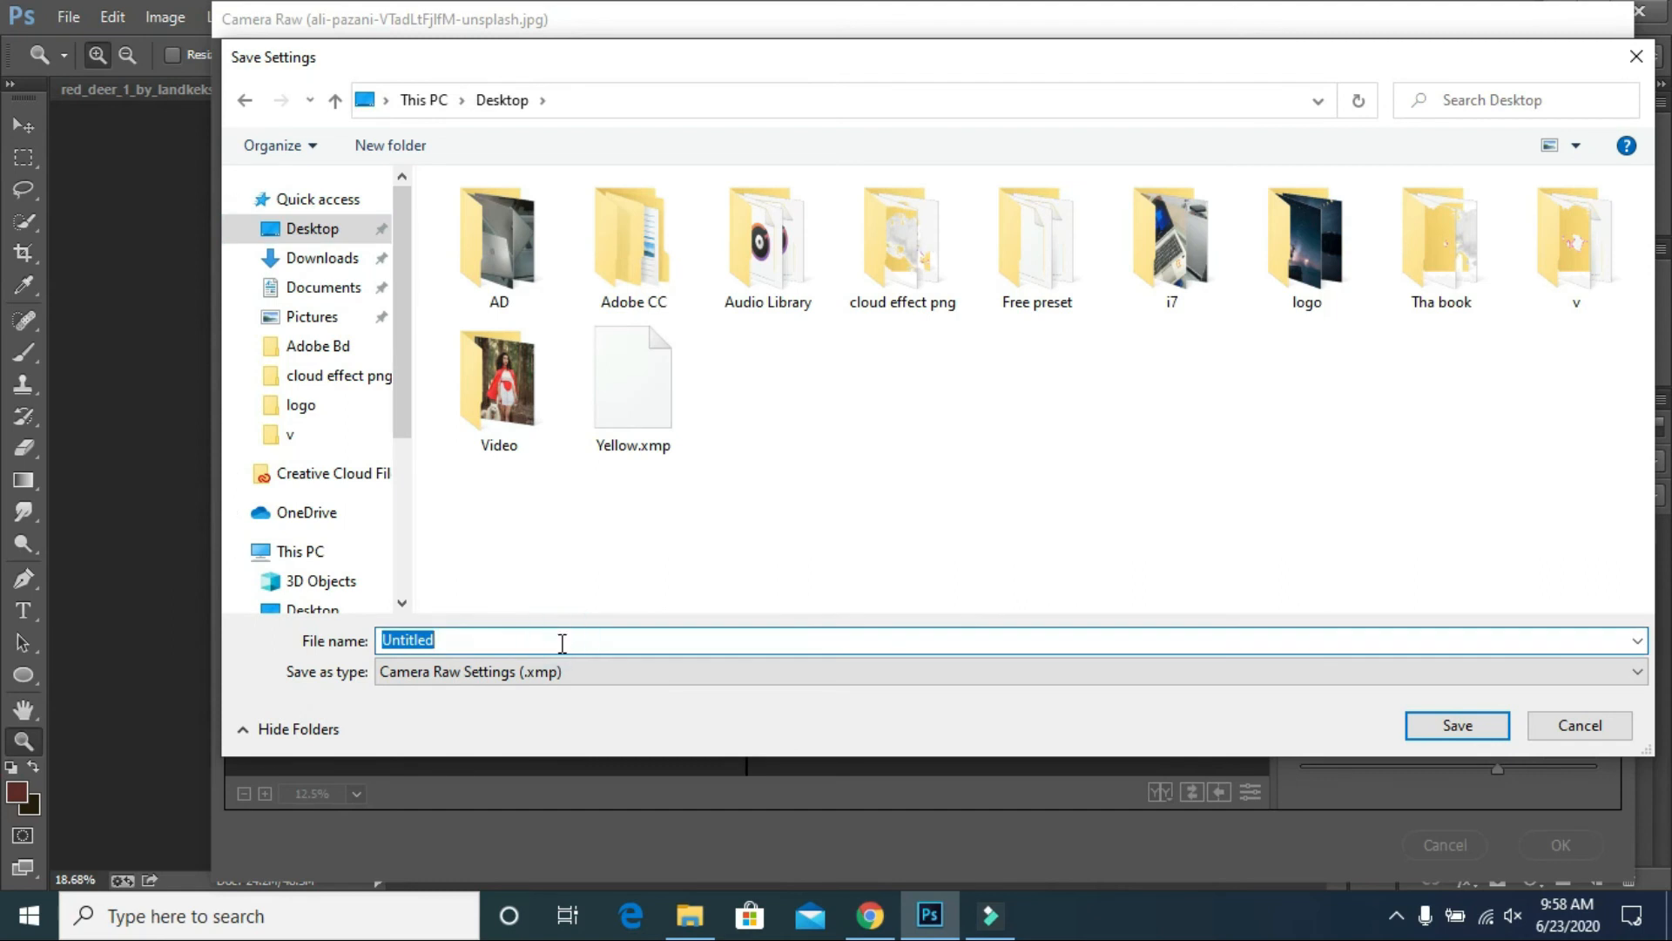
double_click(540, 642)
type("y")
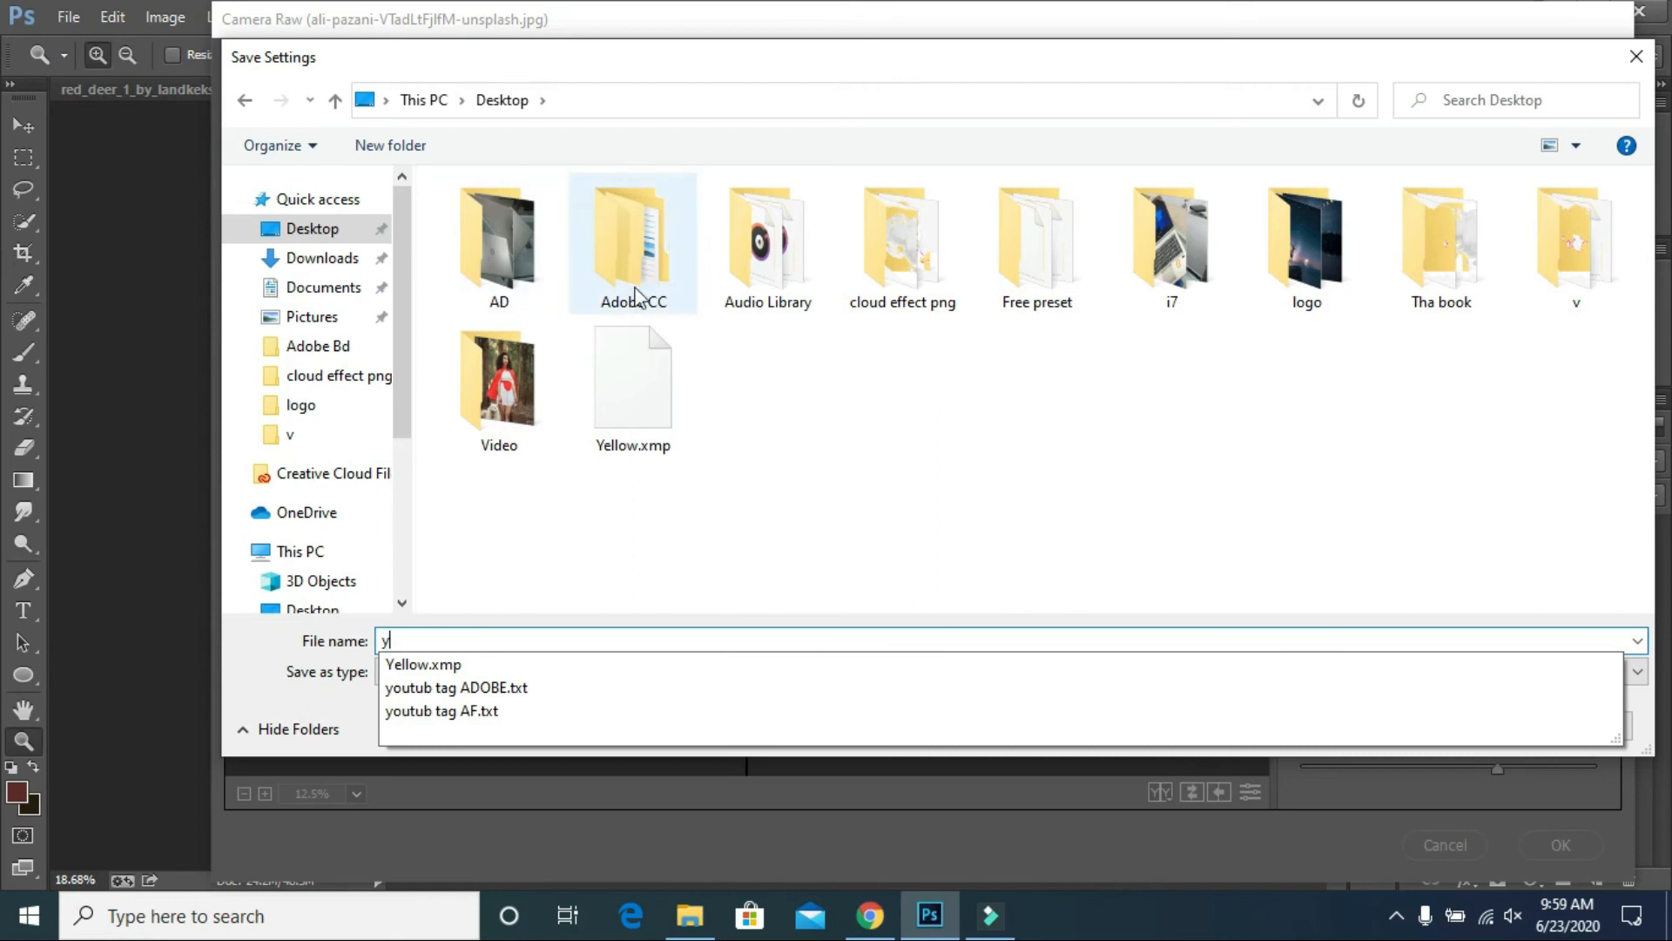
left_click(999, 455)
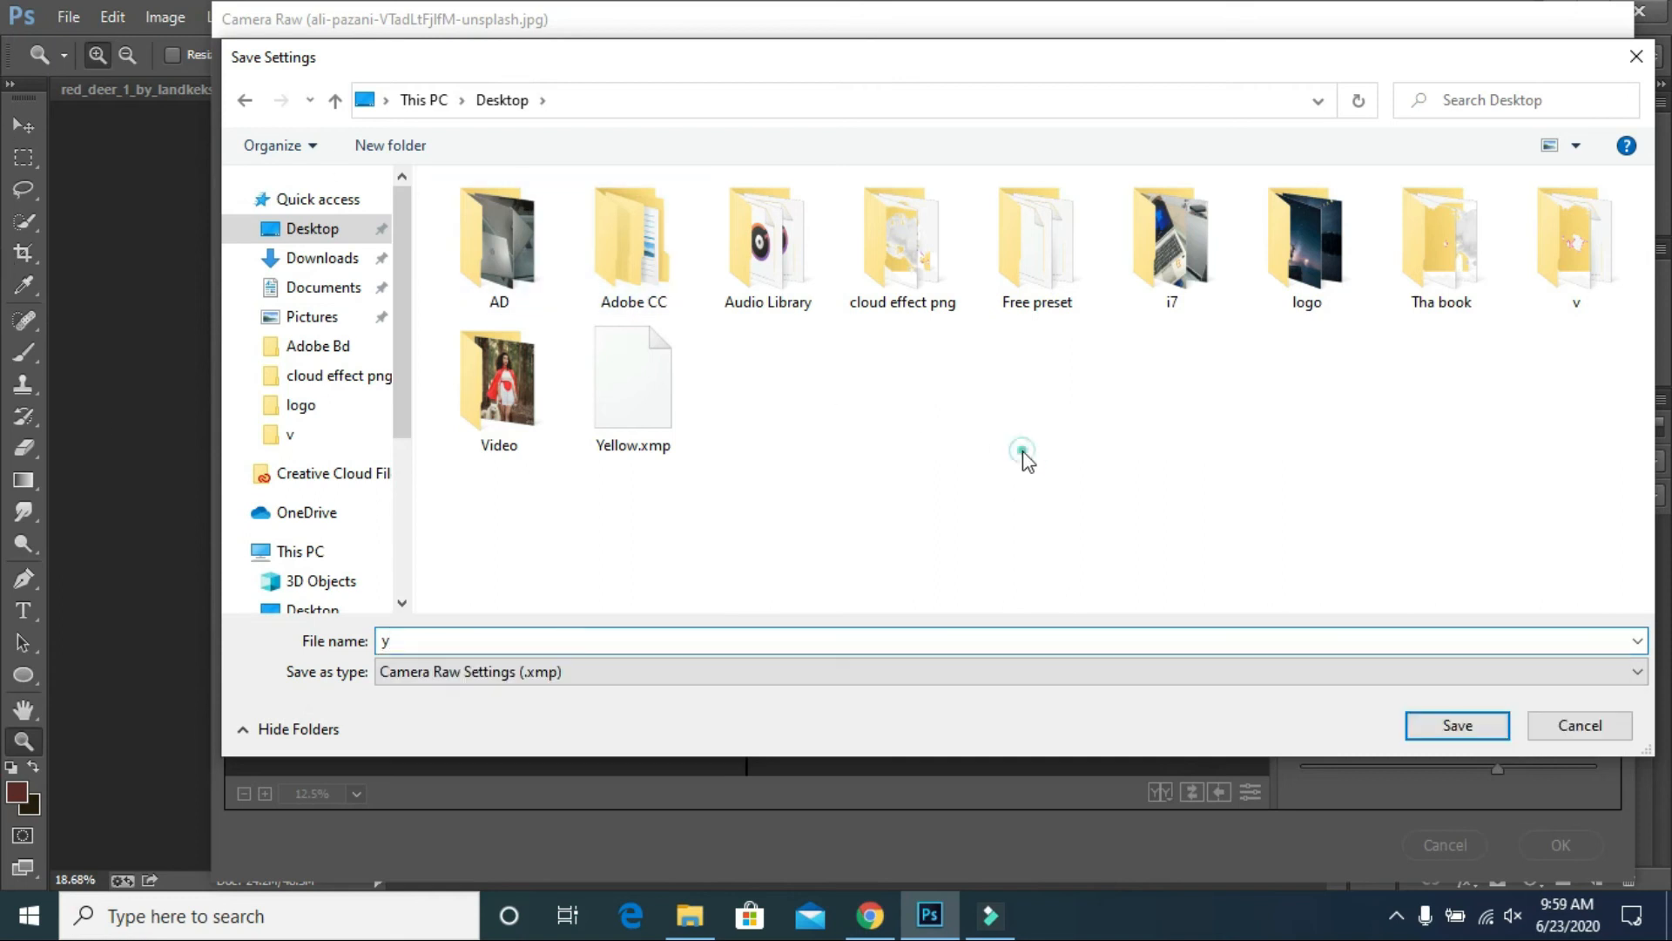
left_click(1467, 726)
Apply the Camera Raw grade to the Background copy layer and view the whole result at 12.5% zoom
left_click(1561, 845)
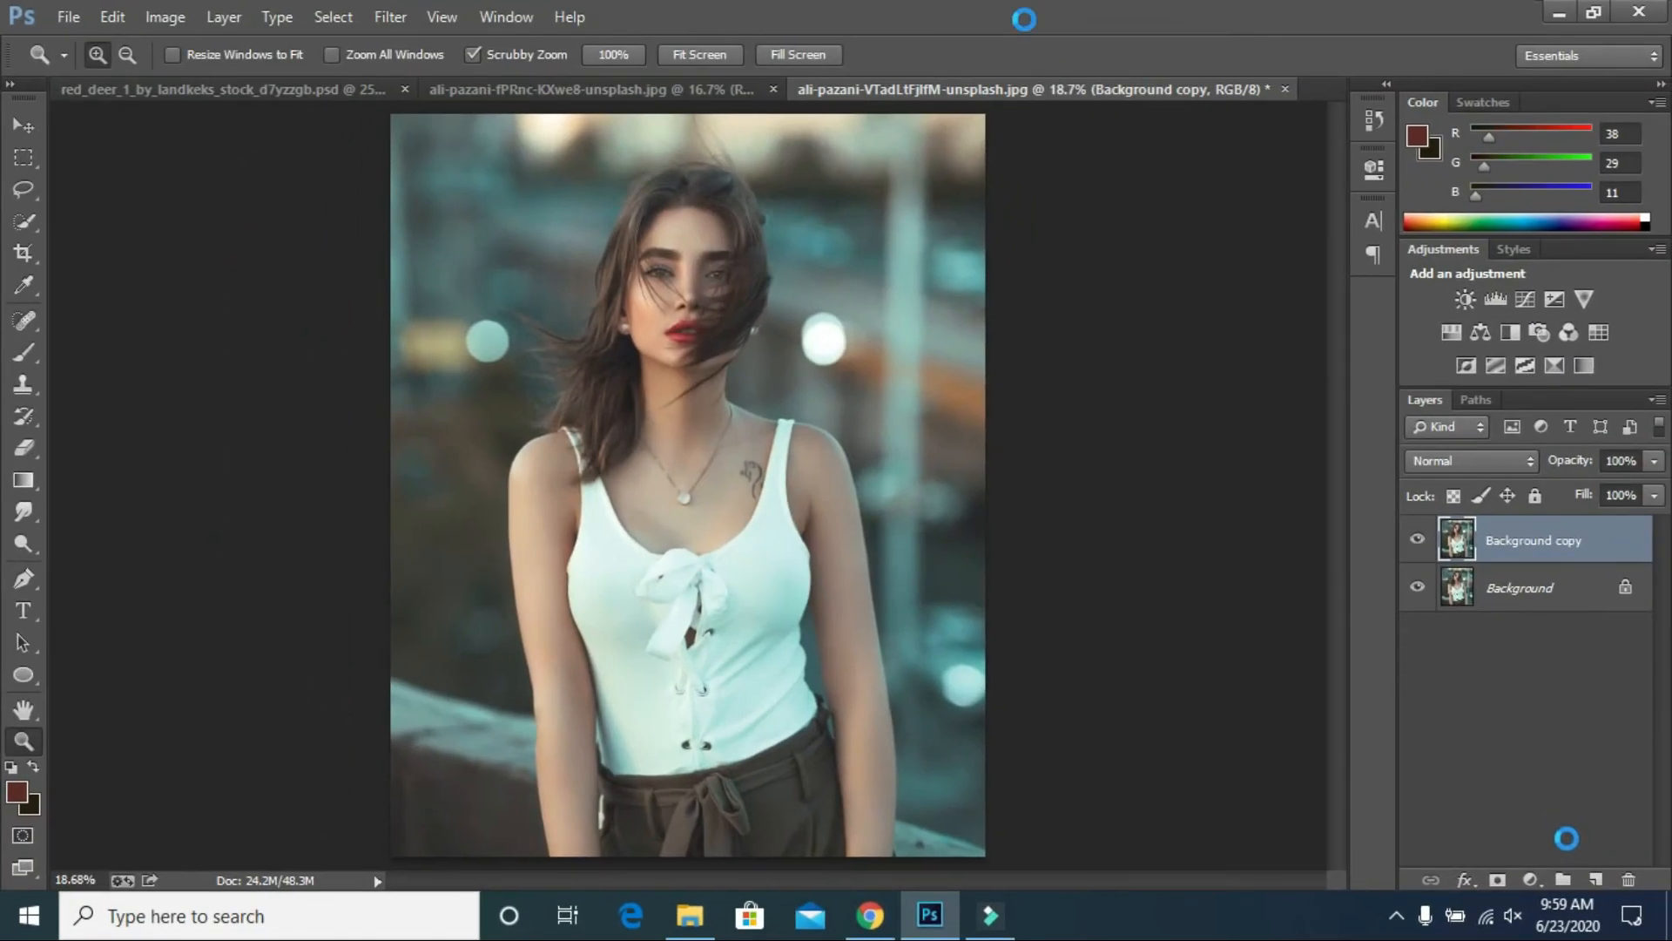
right_click(718, 303)
left_click(790, 461)
right_click(758, 383)
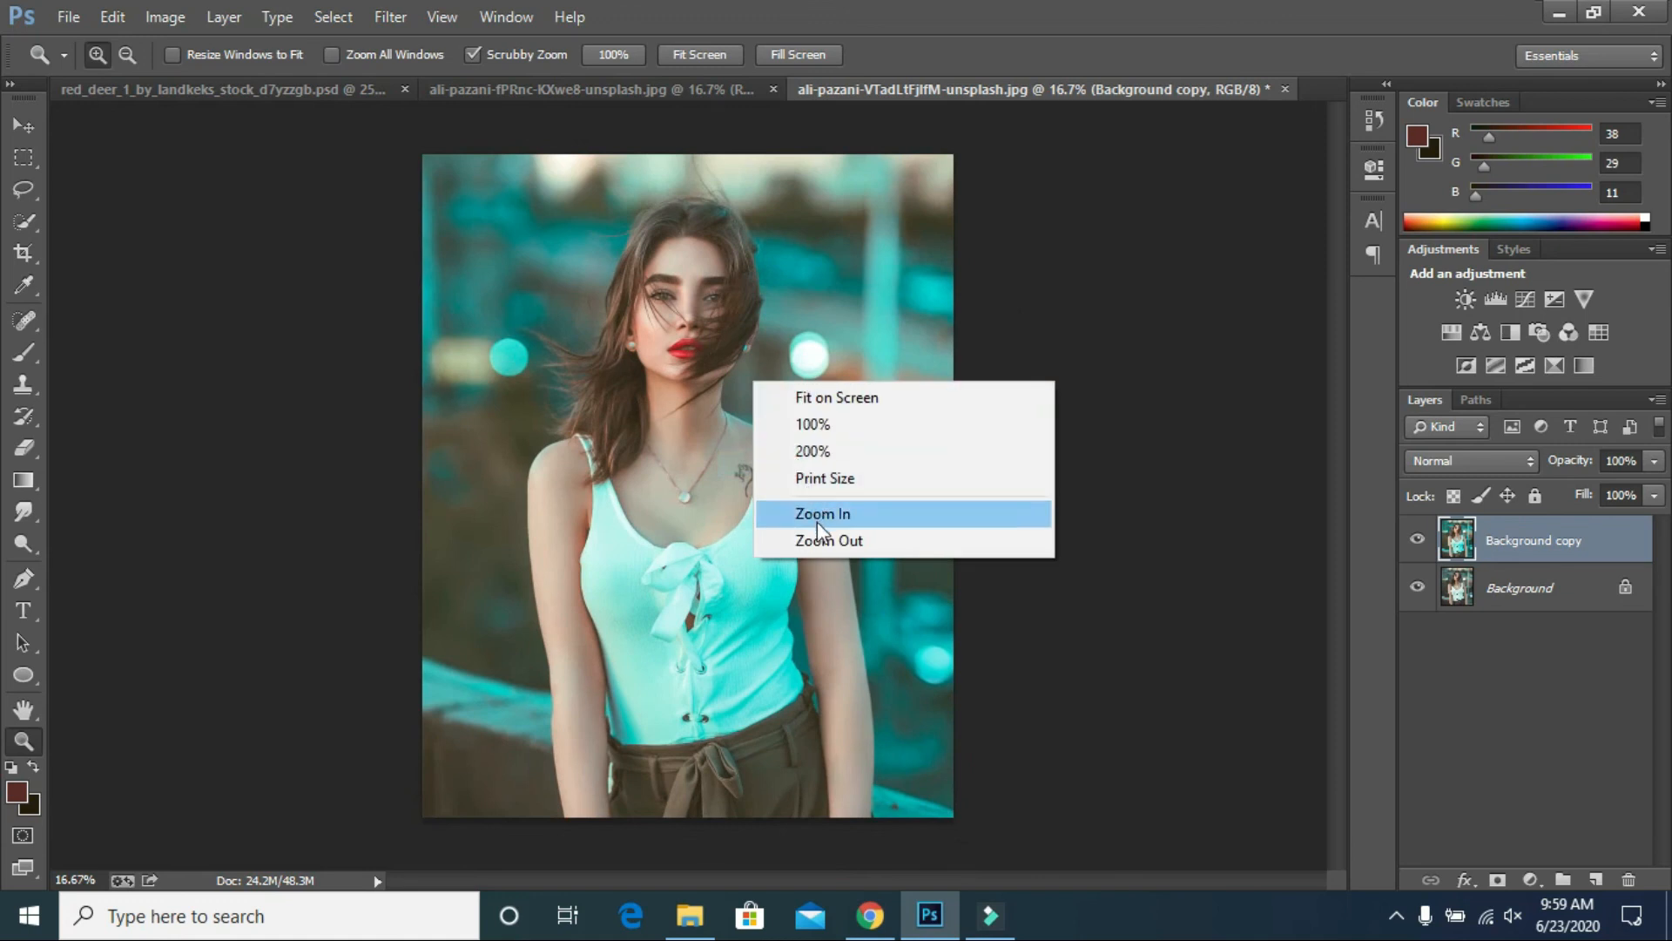
left_click(784, 546)
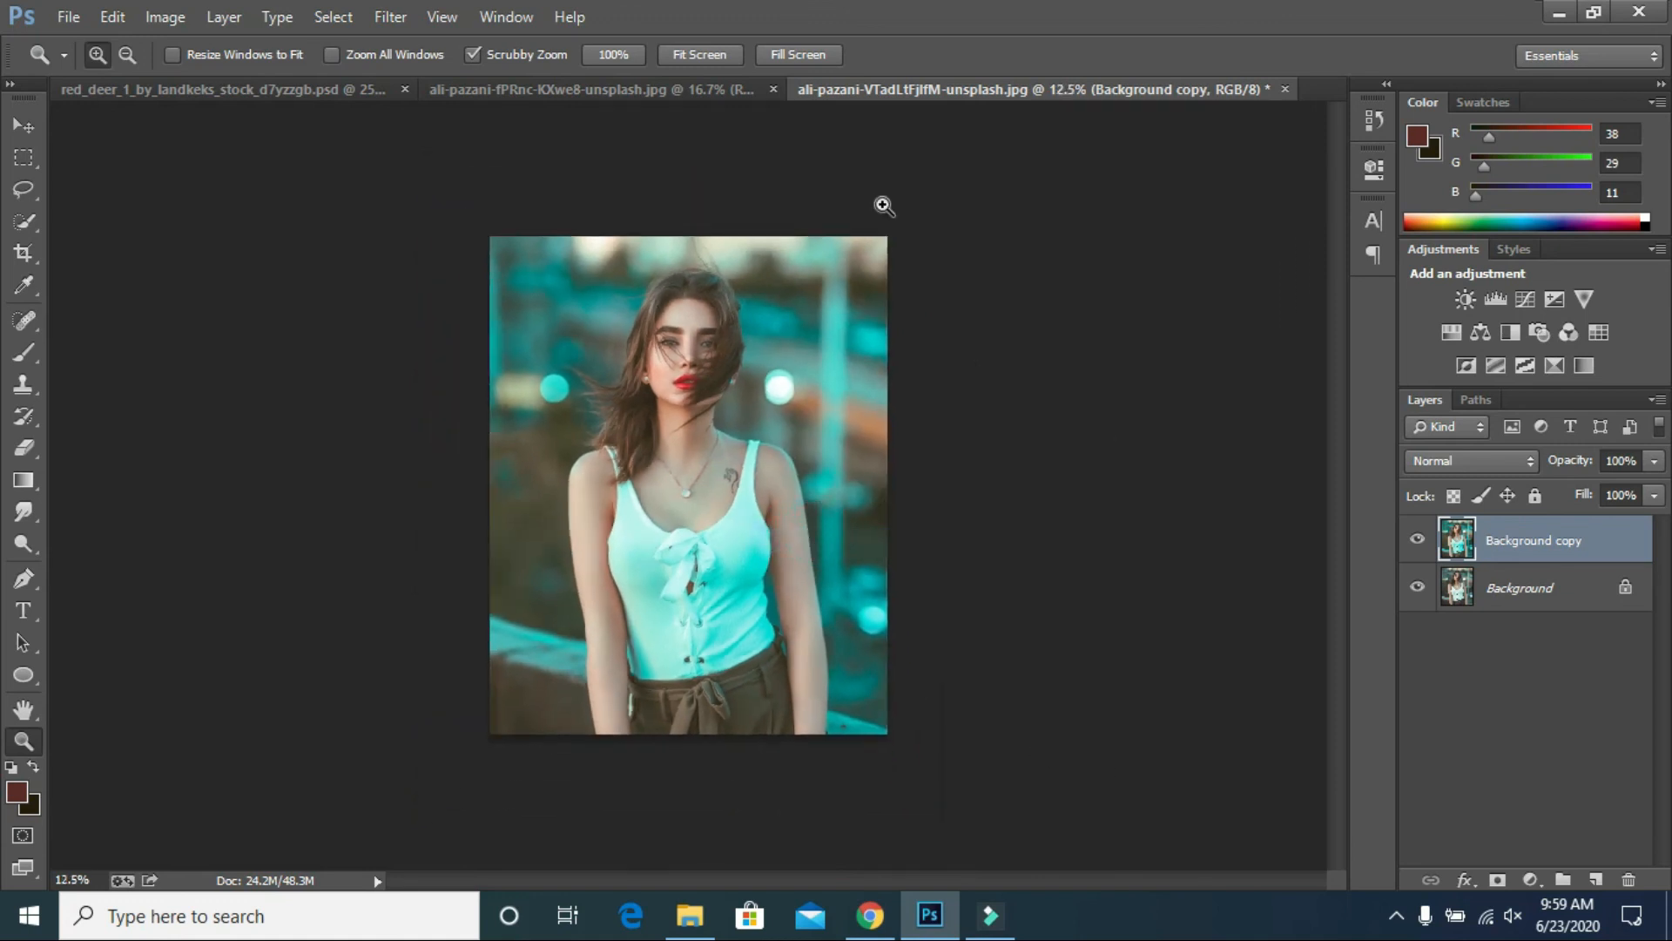
Switch to the portrait of the woman in the denim jacket and open it in the Camera Raw Filter
left_click(592, 90)
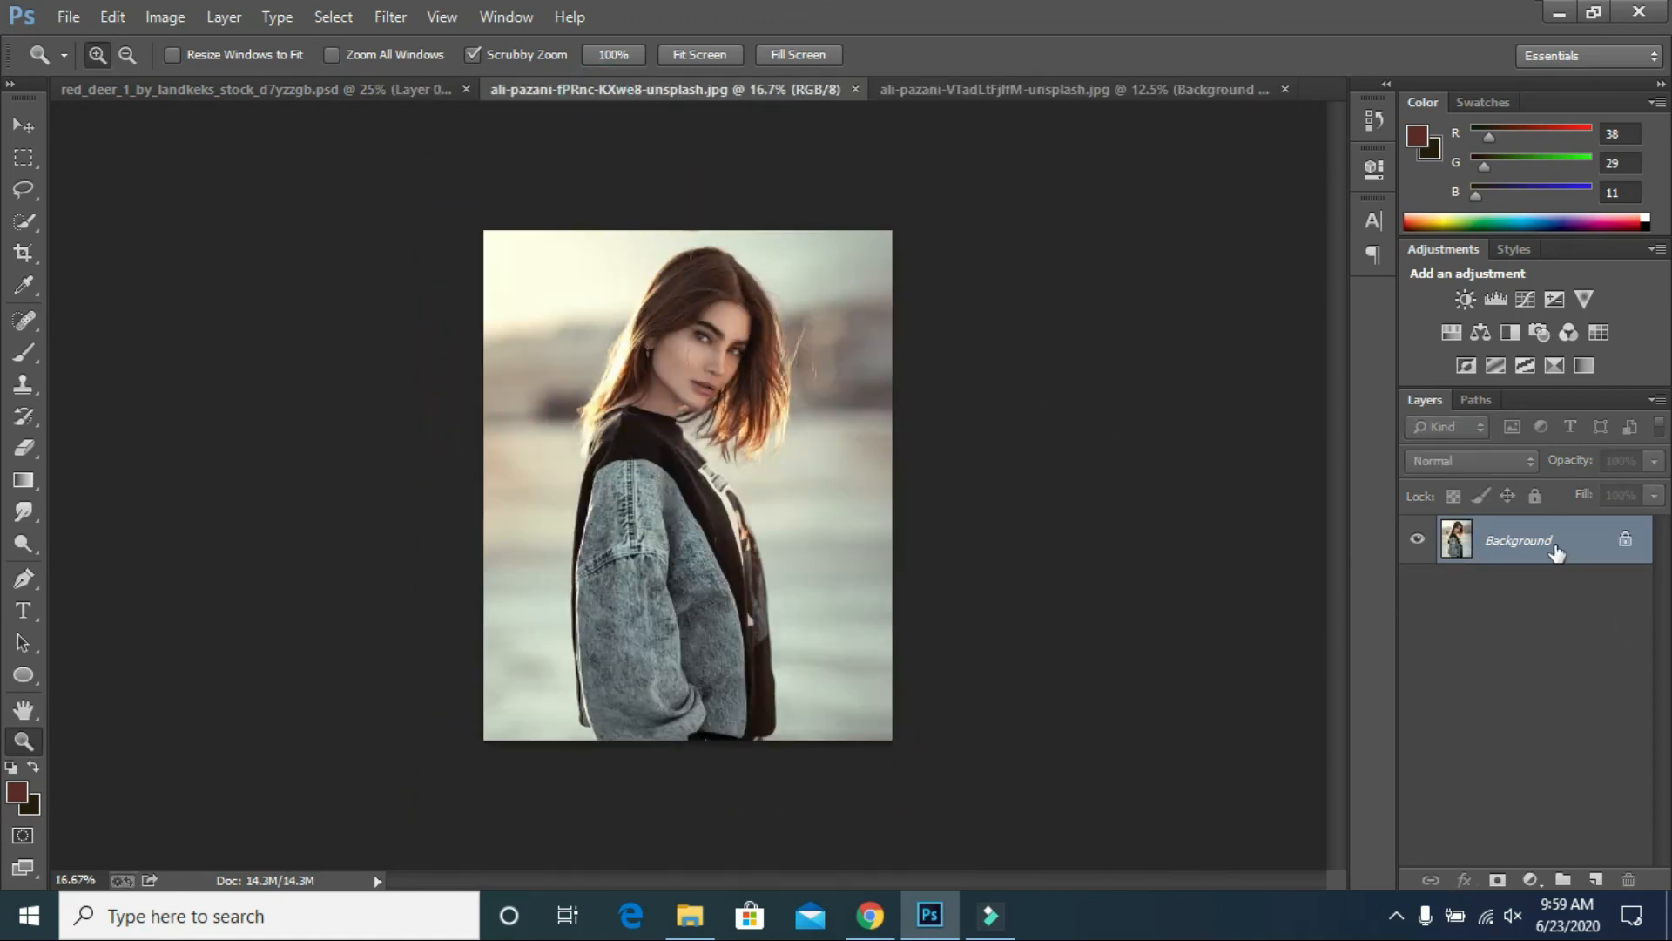
left_click(393, 18)
left_click(405, 37)
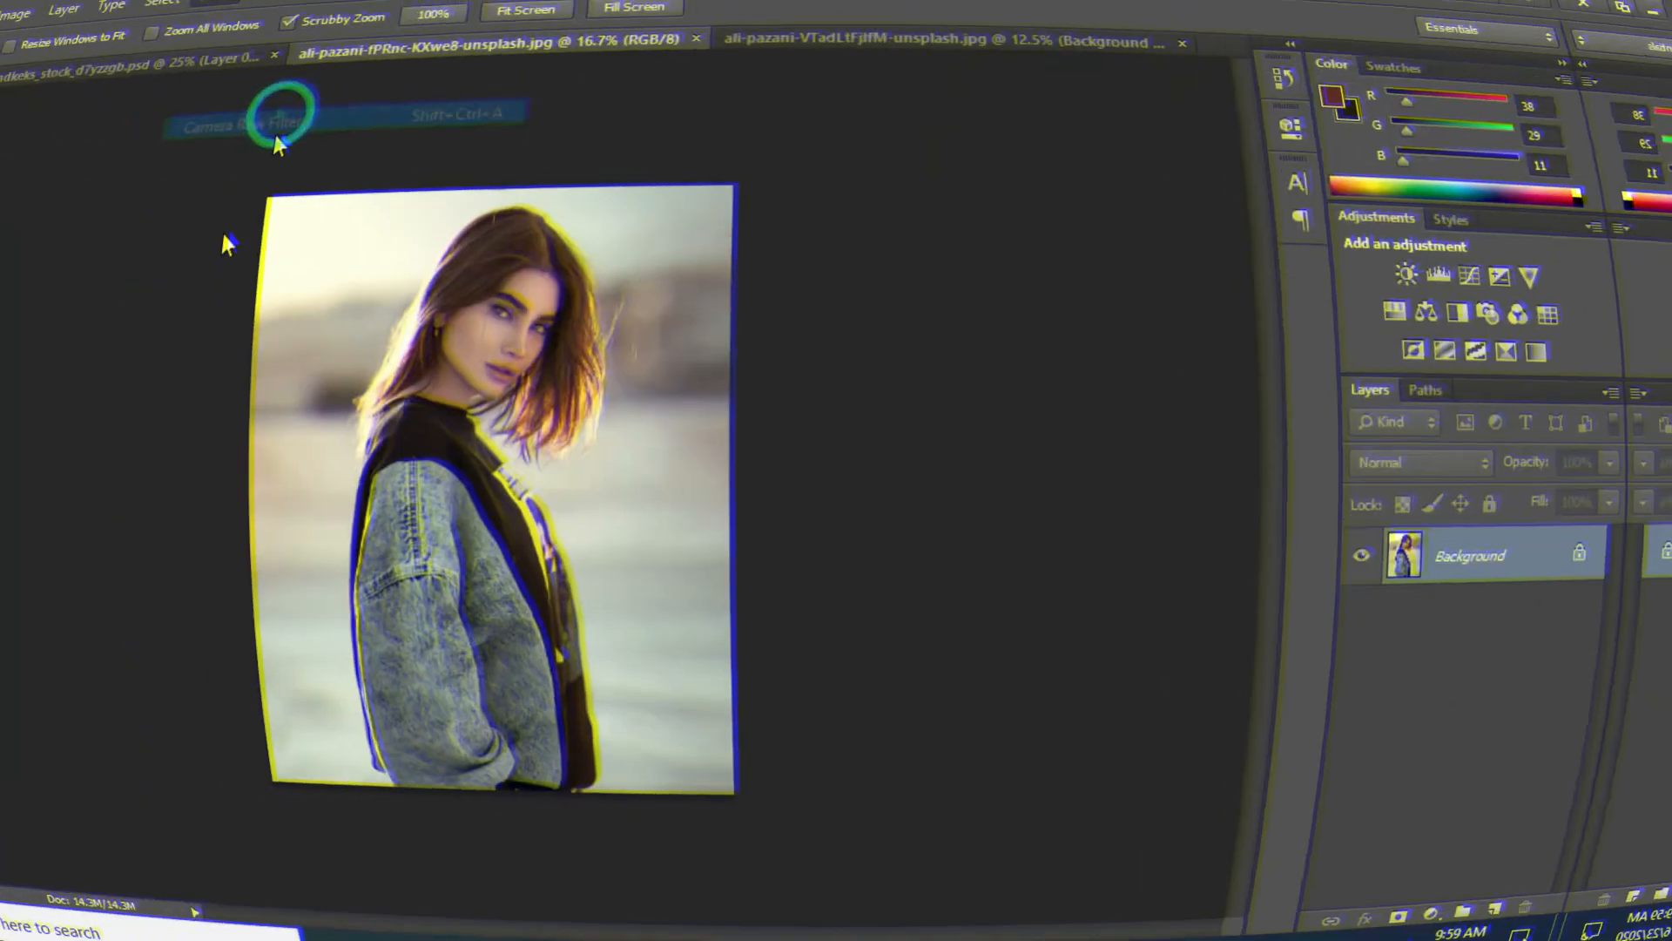
Load the y.xmp settings from the Desktop, compare before and after, and apply the grade to the denim jacket portrait
left_click(1609, 294)
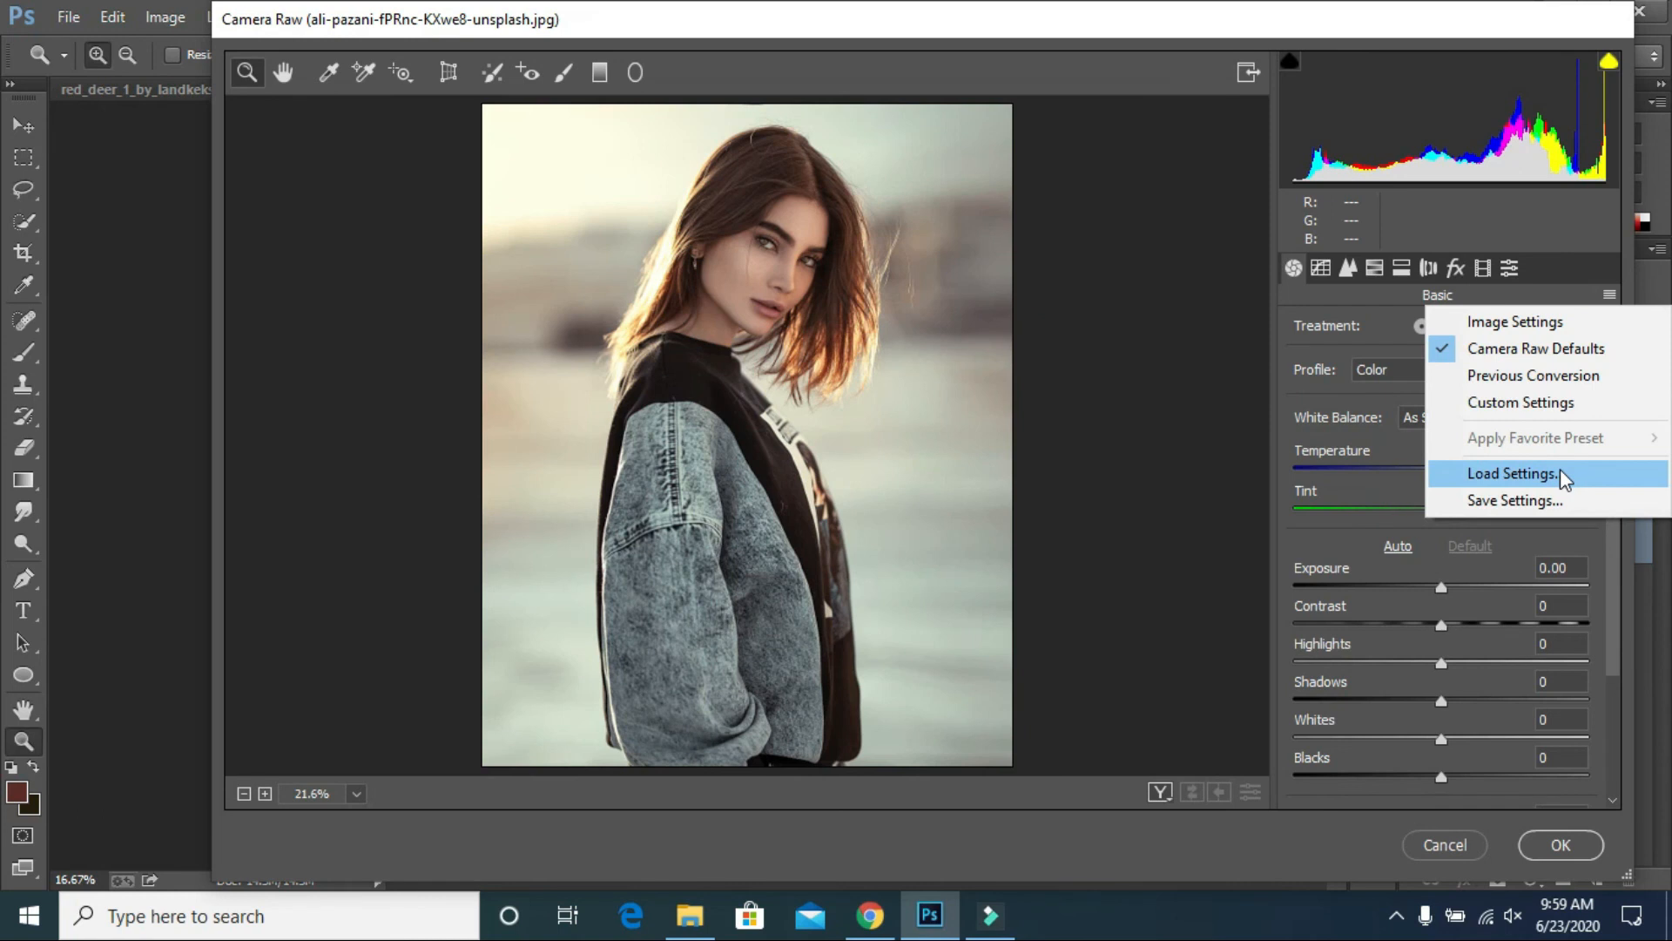
left_click(1518, 473)
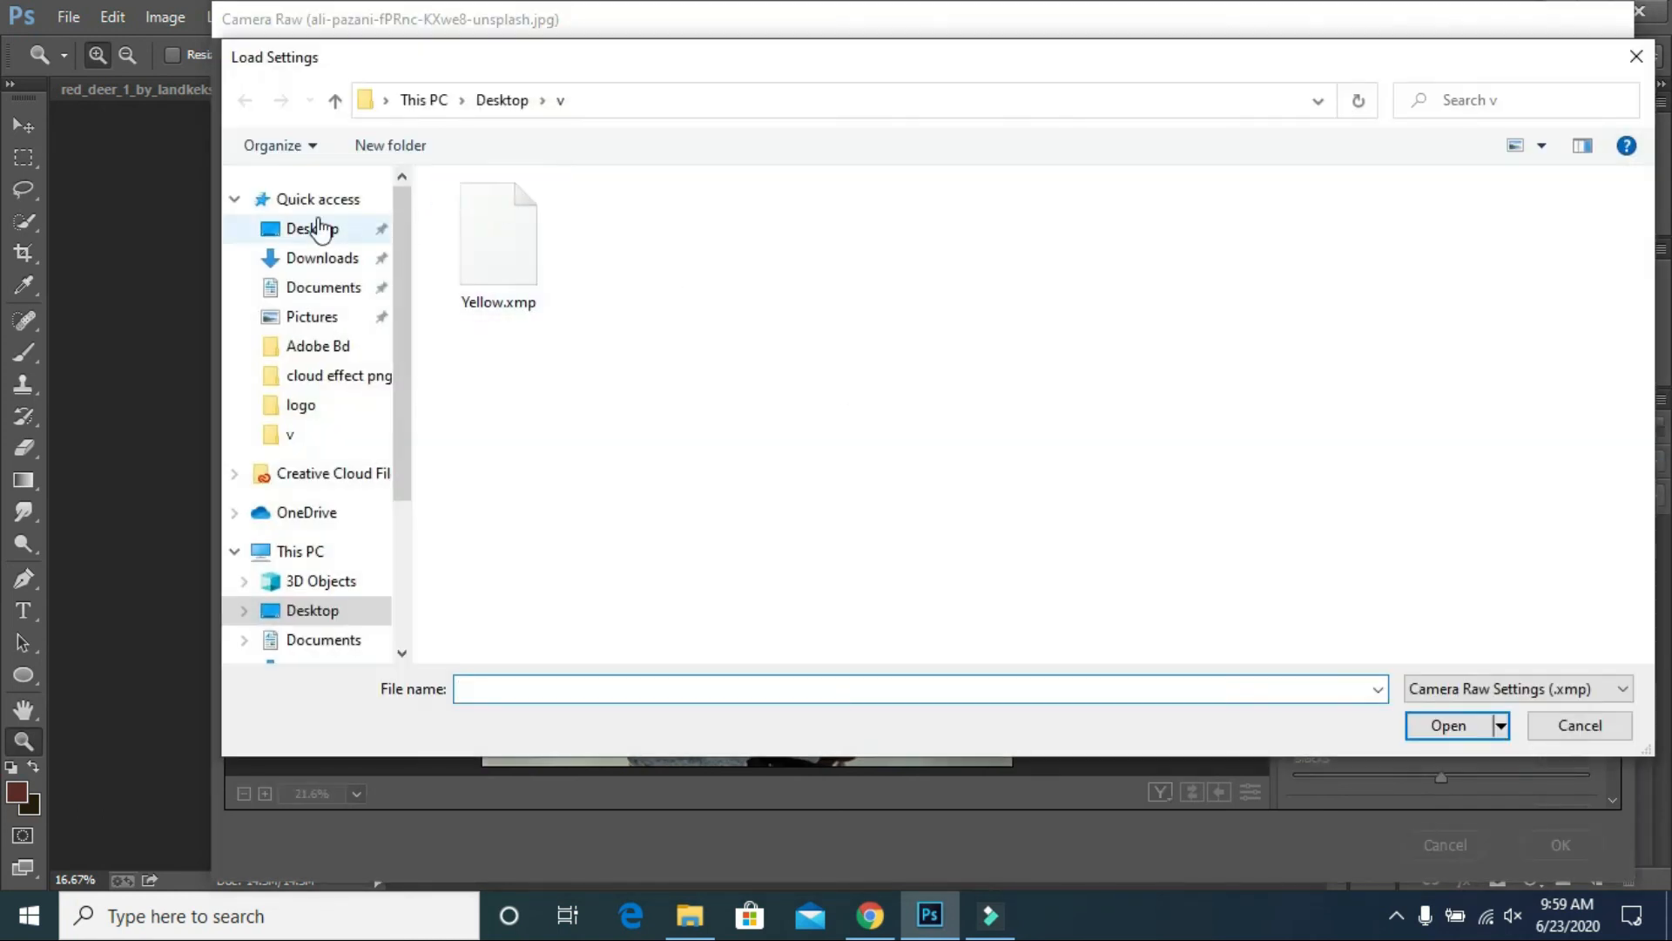
left_click(318, 228)
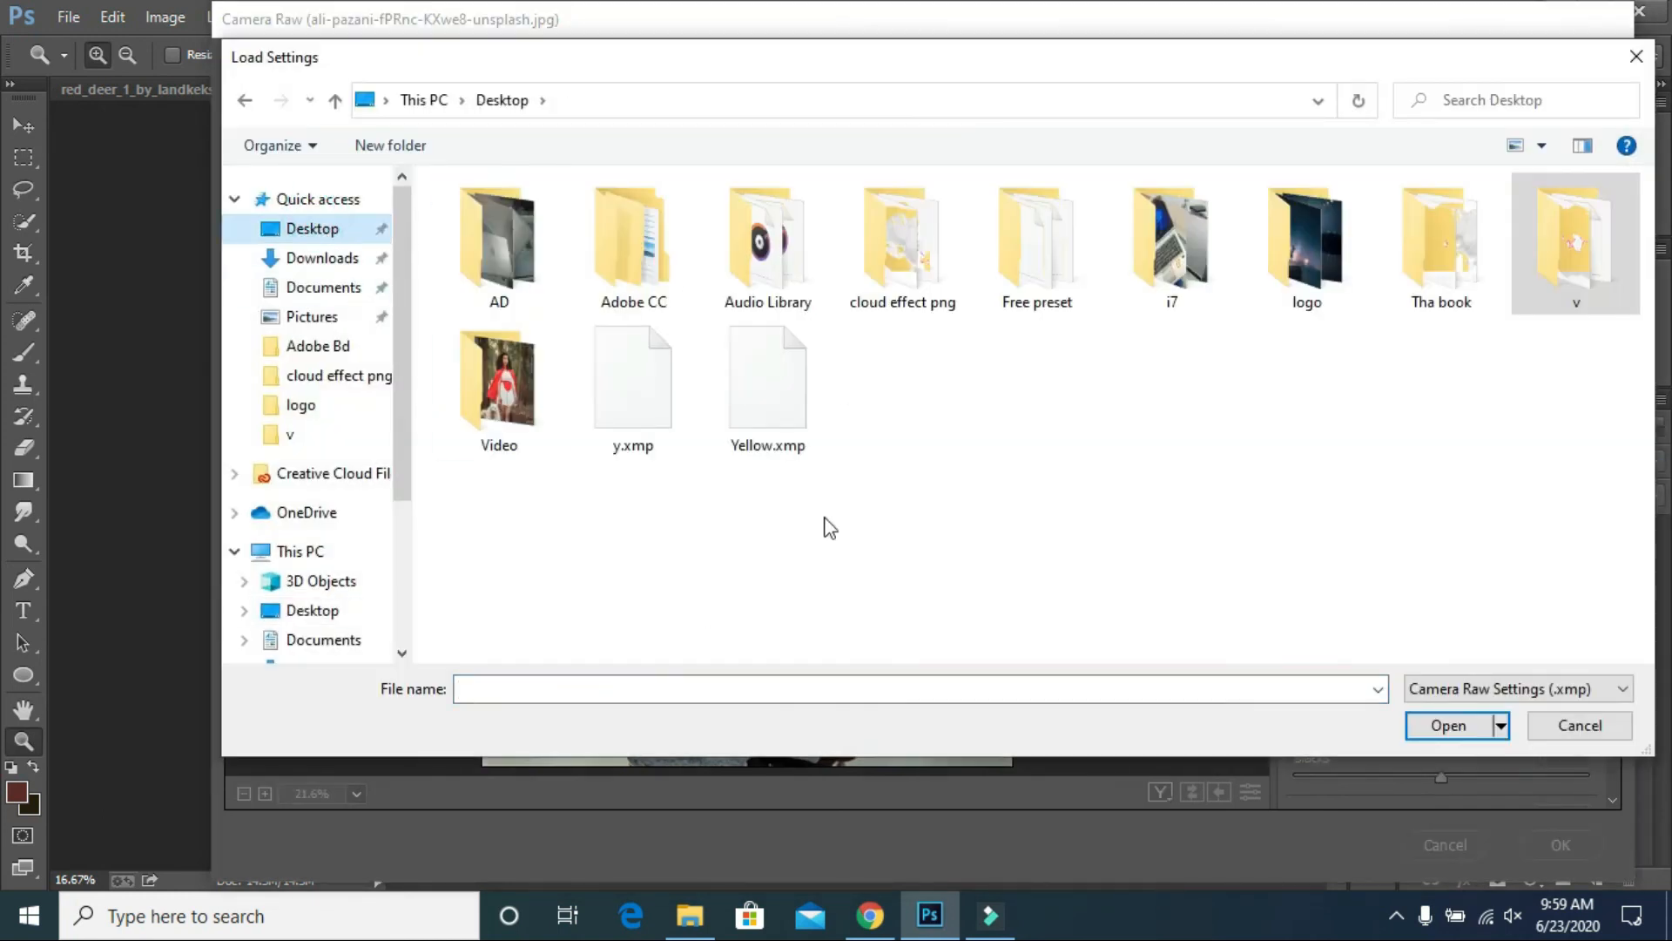
left_click(618, 388)
left_click(1437, 725)
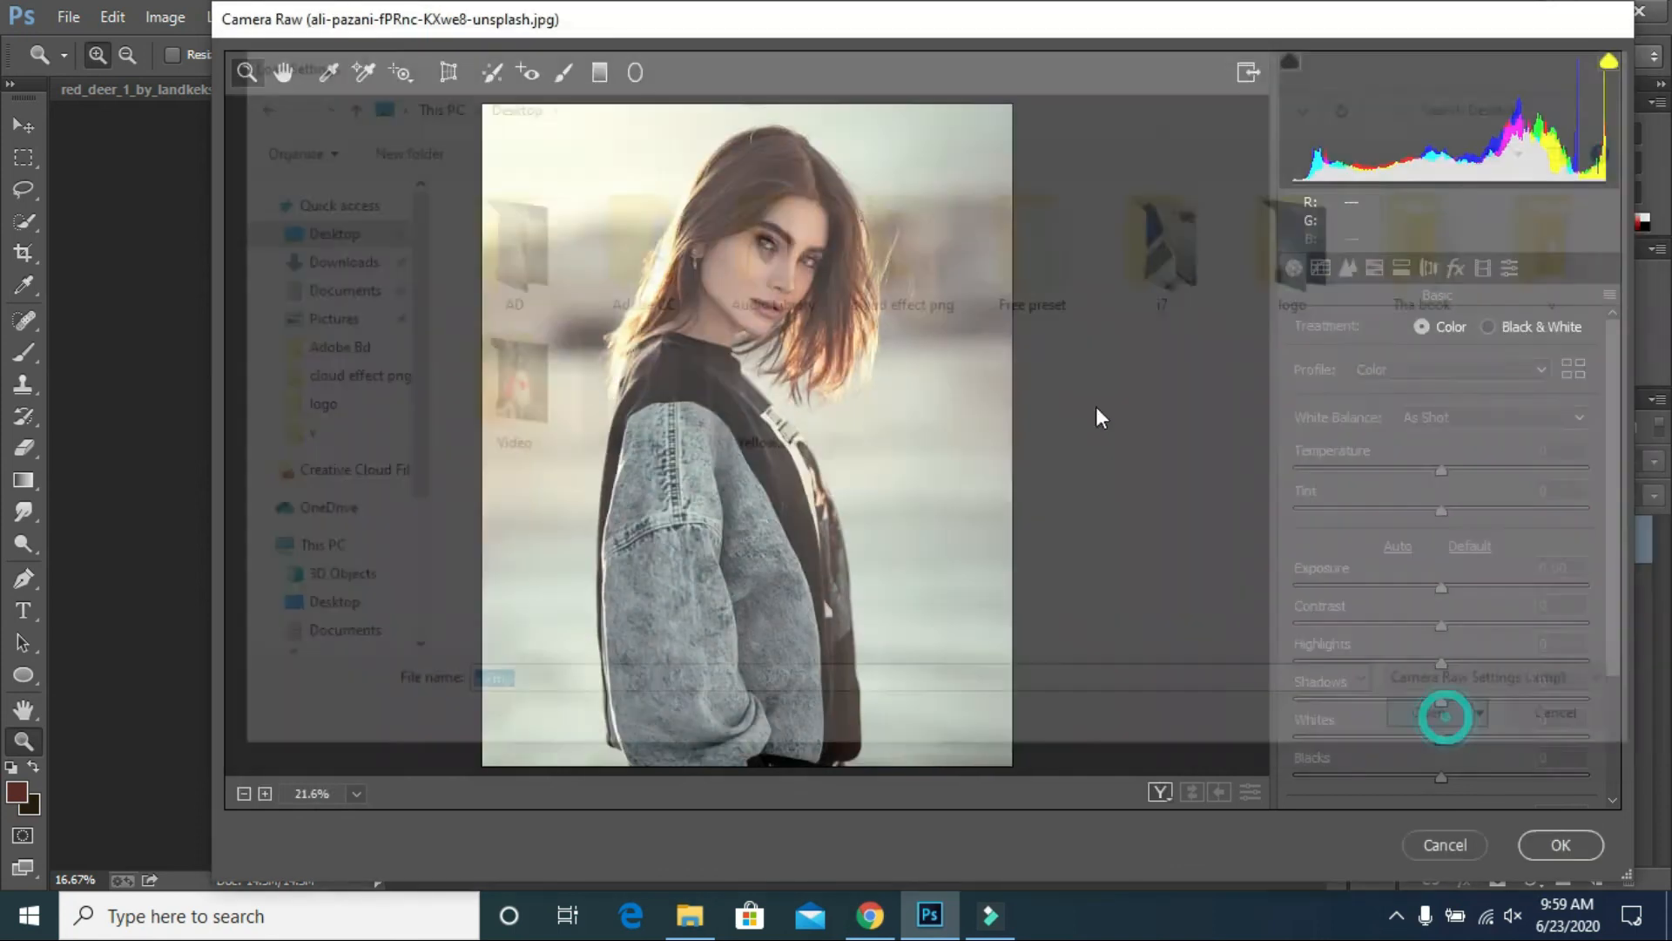
left_click(1168, 792)
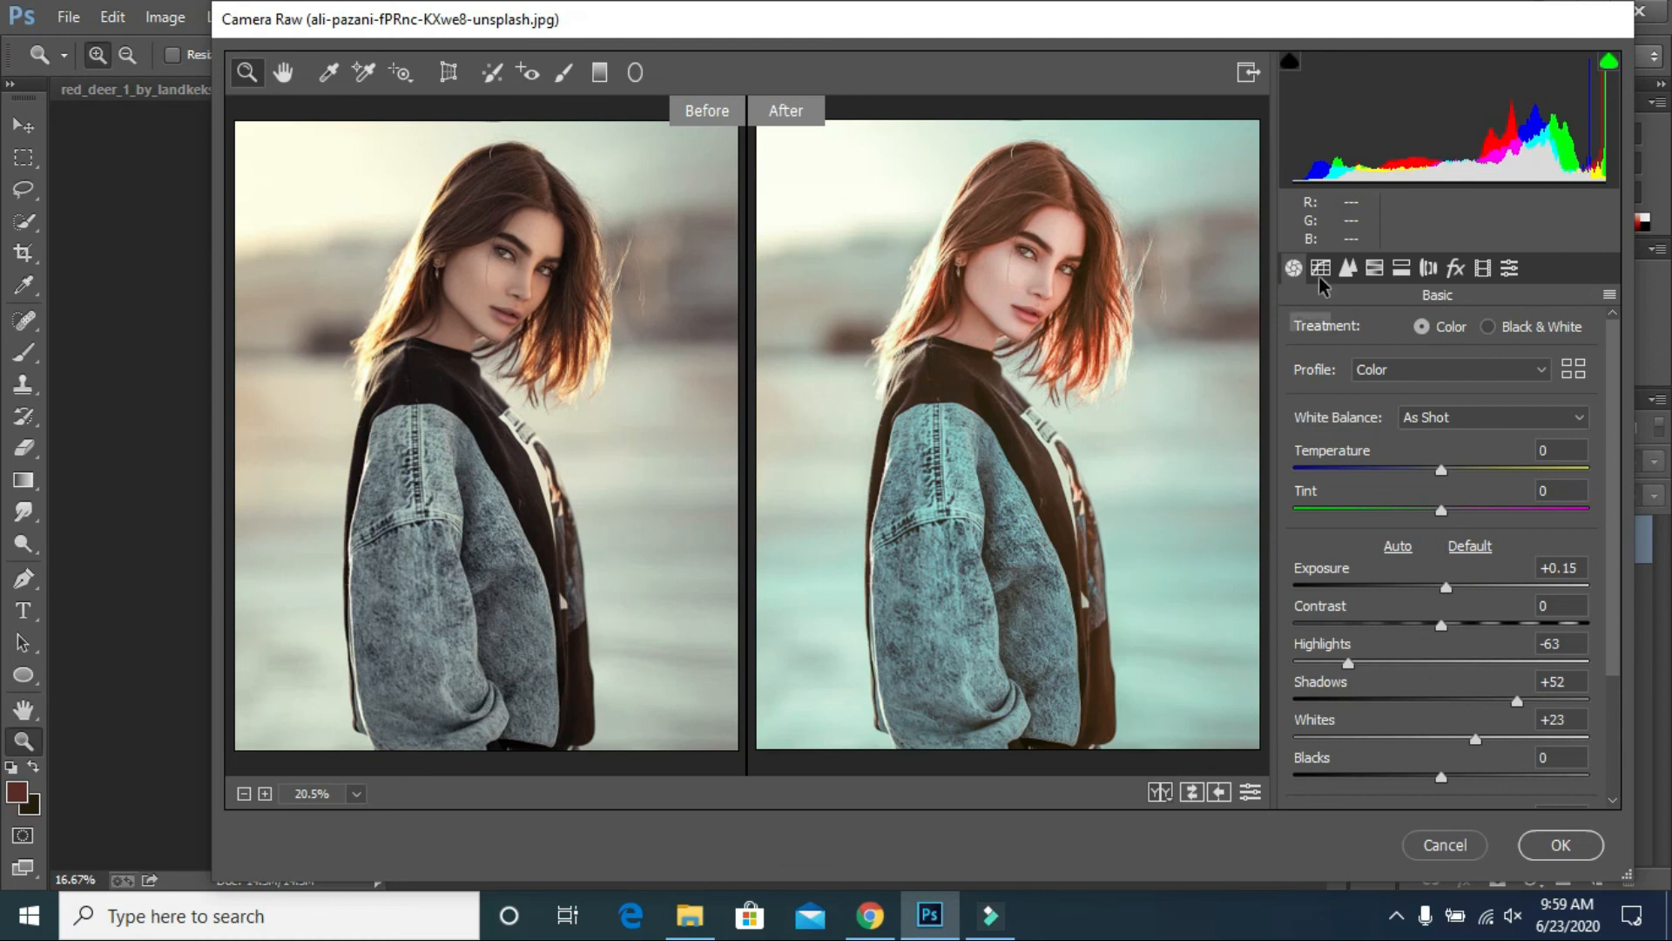
left_click(1560, 845)
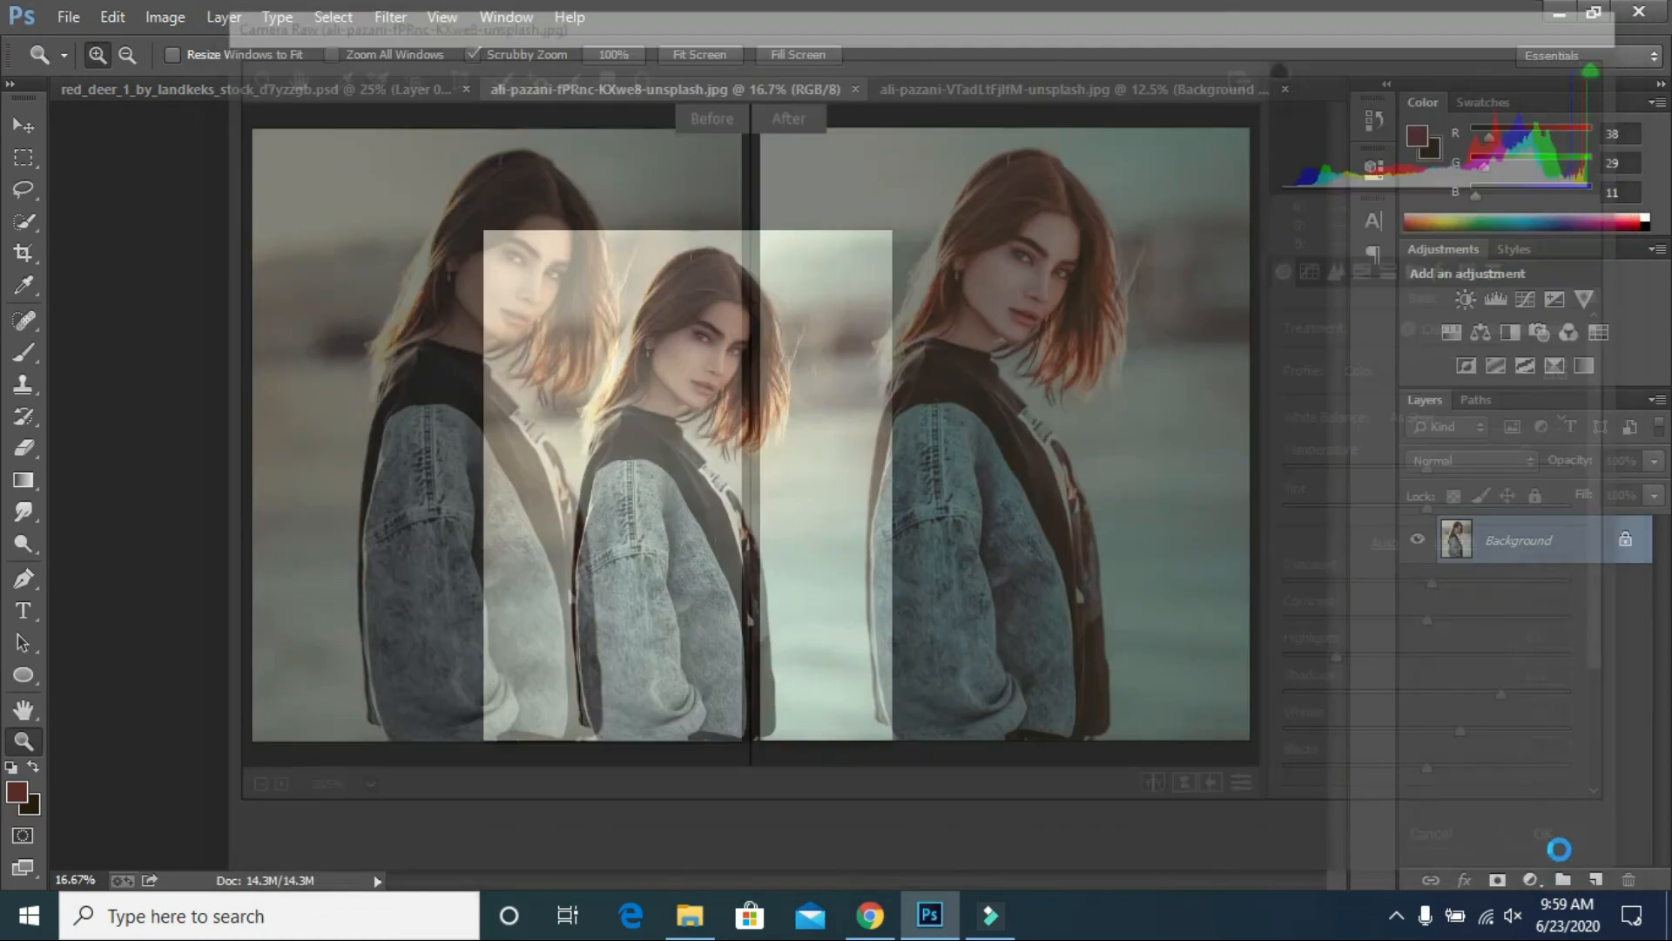
Return to the graded portrait of the woman in the white top and enlarge its view
left_click(991, 96)
right_click(719, 354)
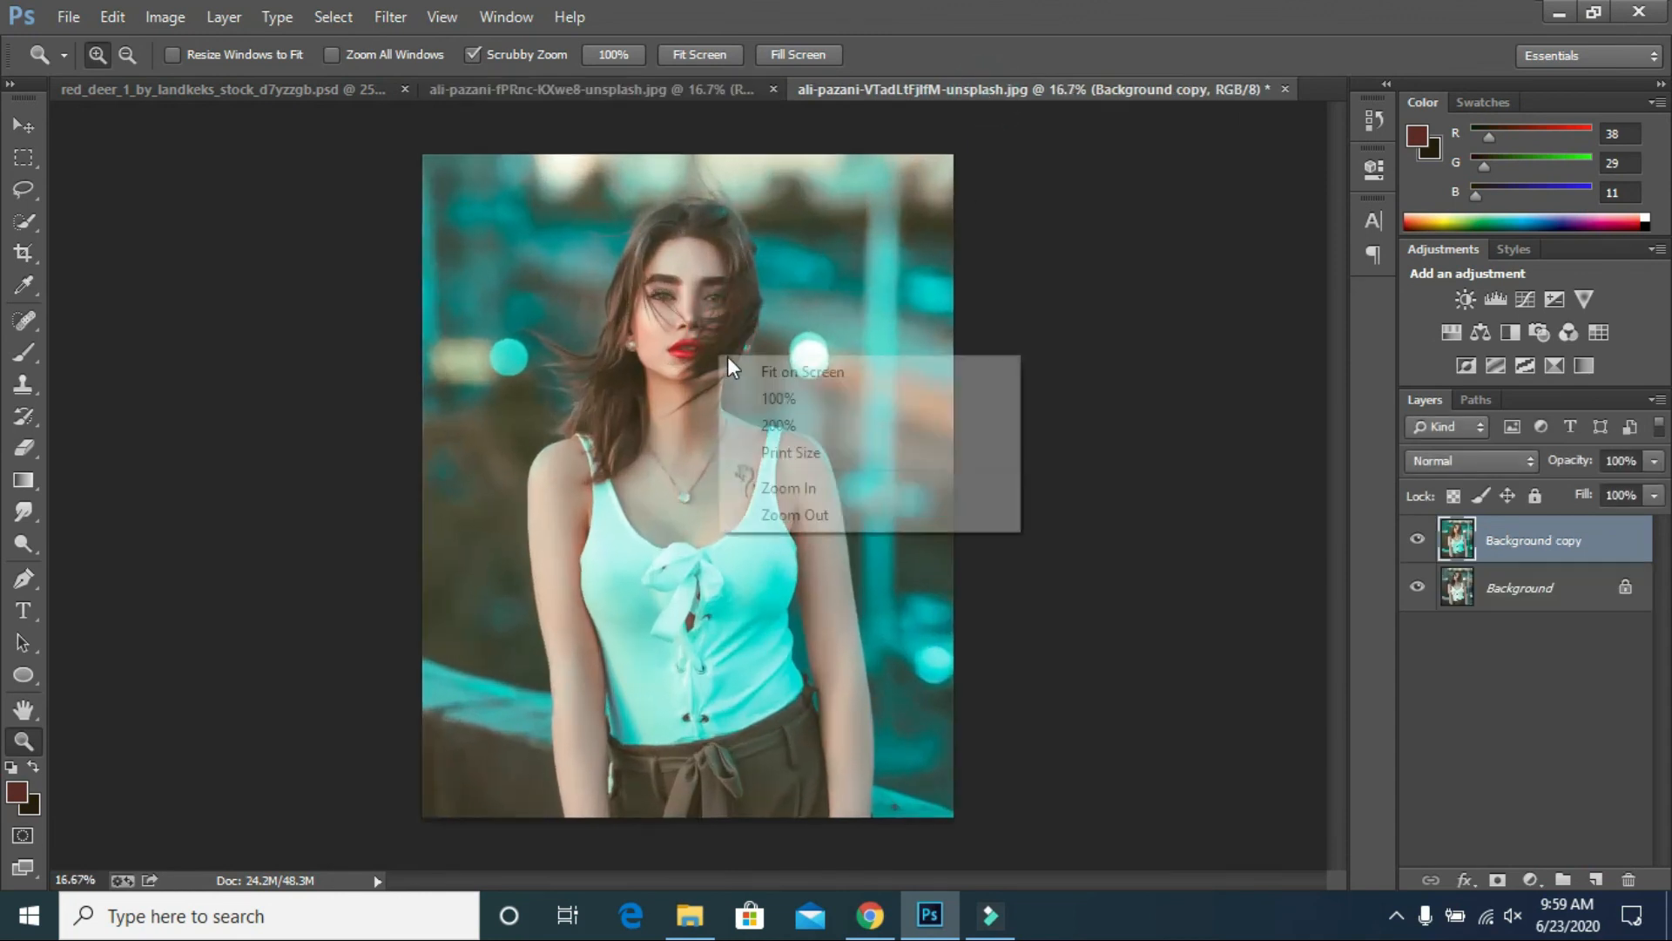